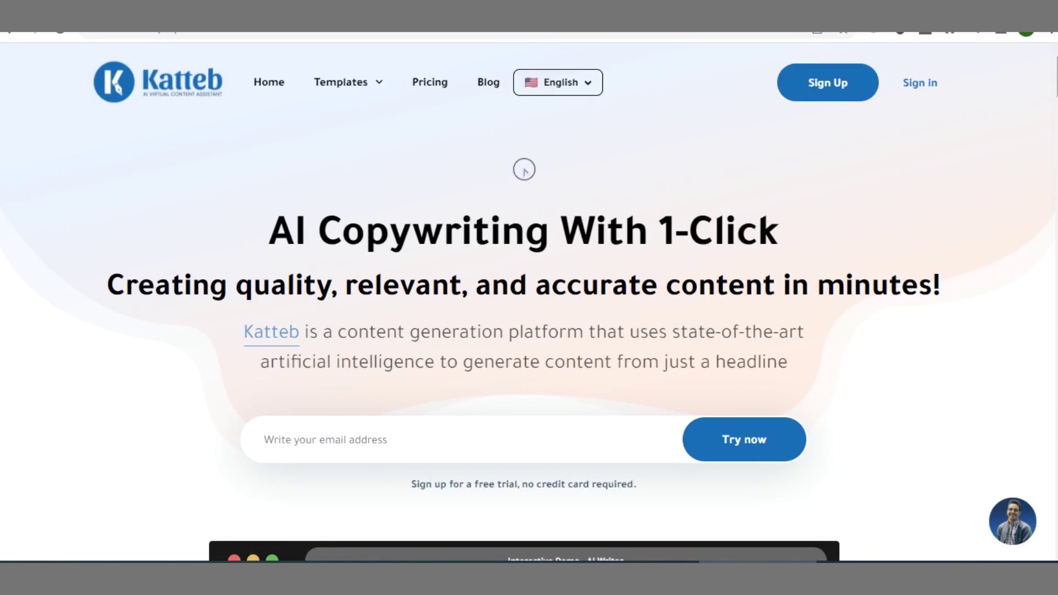
Scroll through the Katteb landing page and briefly highlight its free trial note.
{"action": "scroll", "coordinate": [528, 297], "scroll_direction": "down", "scroll_amount": 2}
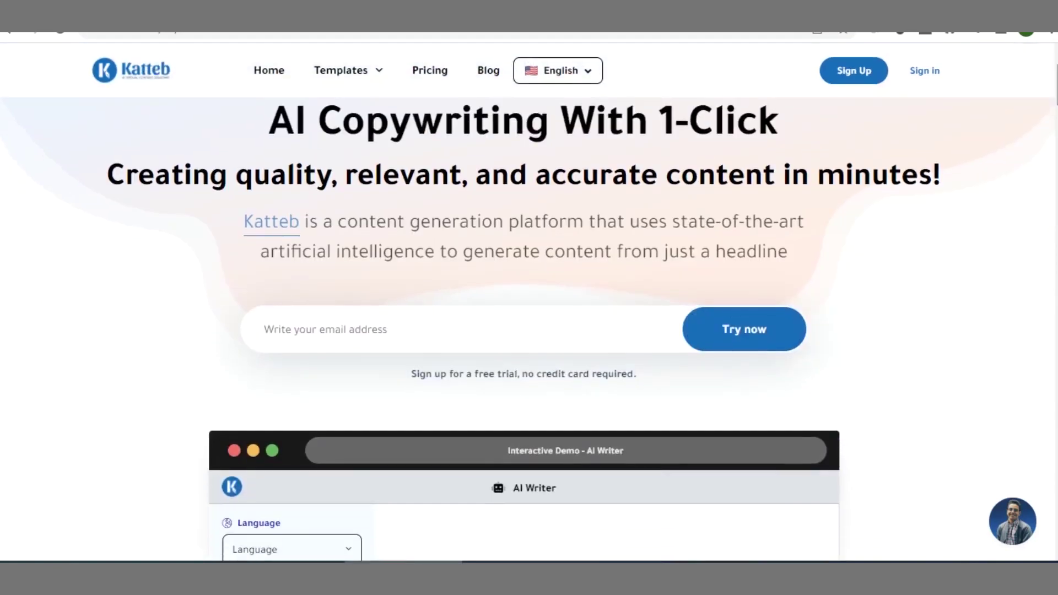
{"action": "scroll", "coordinate": [912, 173], "scroll_direction": "down", "scroll_amount": 9}
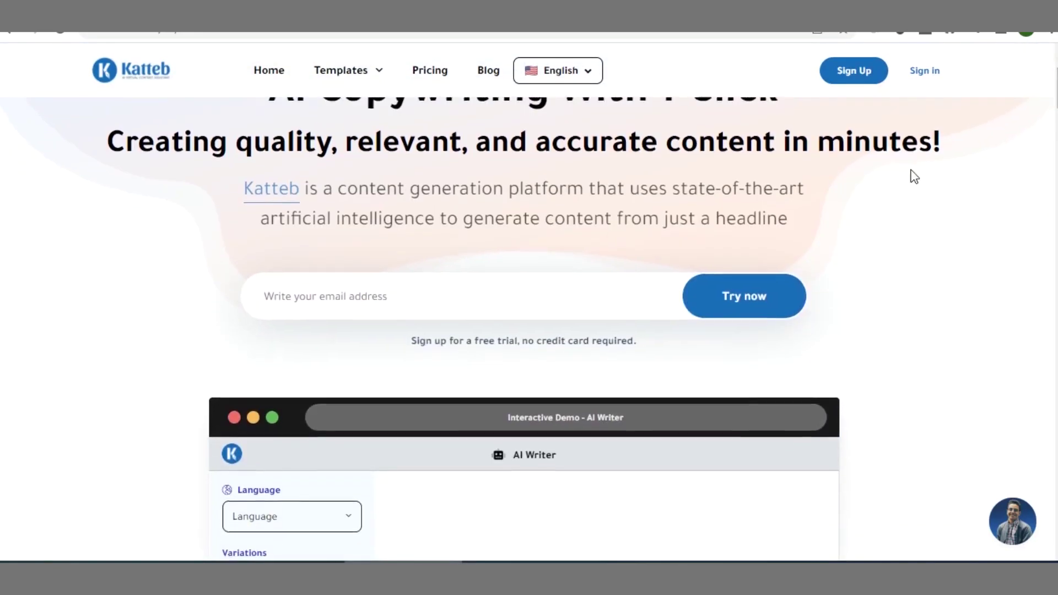
{"action": "scroll", "coordinate": [914, 176], "scroll_direction": "up", "scroll_amount": 1}
{"action": "scroll", "coordinate": [915, 177], "scroll_direction": "down", "scroll_amount": 6}
{"action": "scroll", "coordinate": [914, 176], "scroll_direction": "down", "scroll_amount": 10}
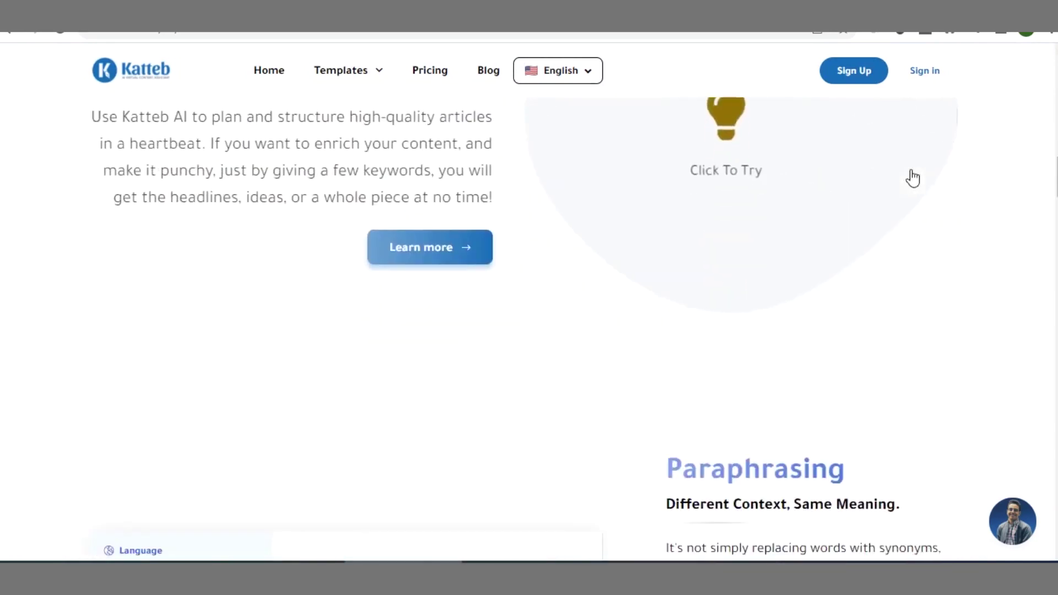
{"action": "scroll", "coordinate": [914, 176], "scroll_direction": "down", "scroll_amount": 12}
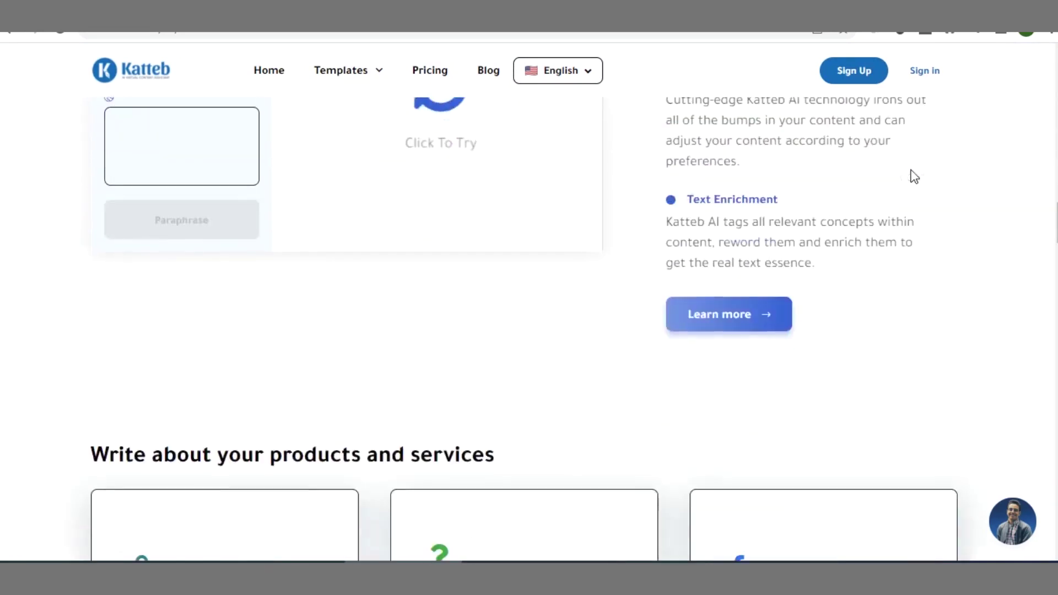
{"action": "scroll", "coordinate": [913, 178], "scroll_direction": "up", "scroll_amount": 10}
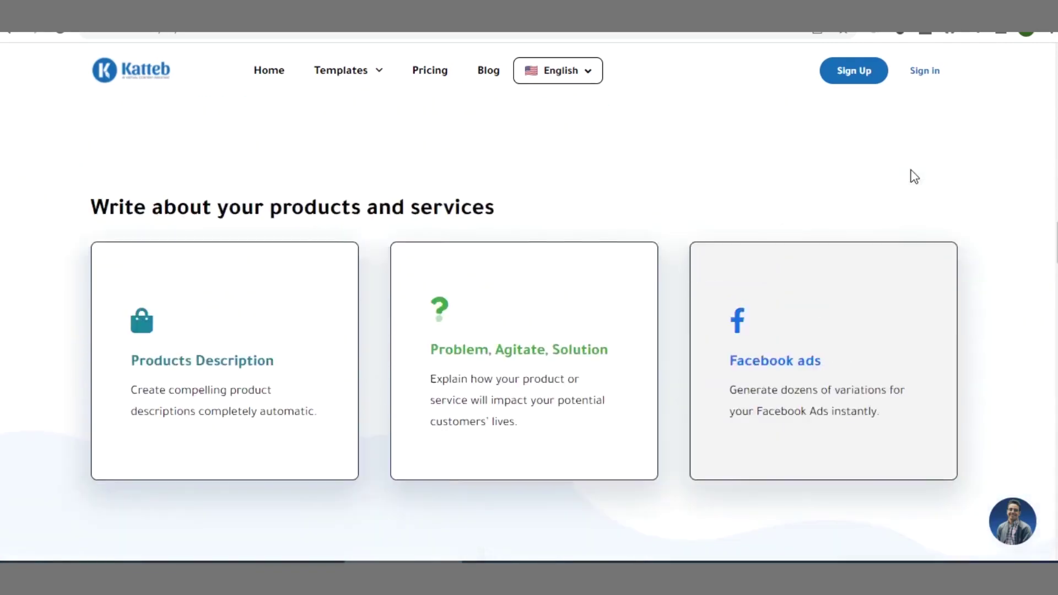
{"action": "scroll", "coordinate": [912, 178], "scroll_direction": "up", "scroll_amount": 12}
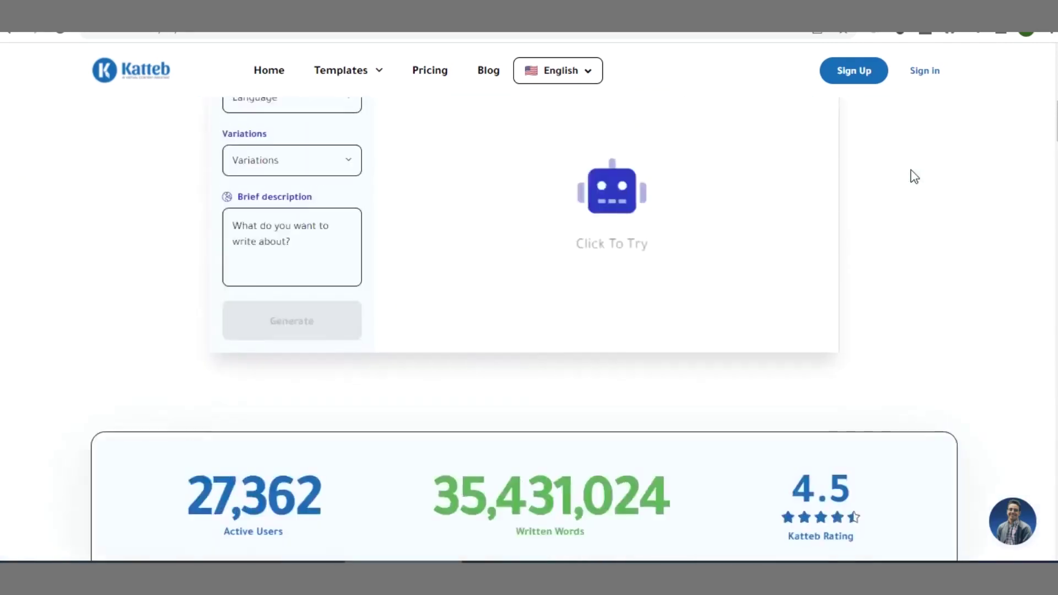
{"action": "scroll", "coordinate": [915, 176], "scroll_direction": "up", "scroll_amount": 3}
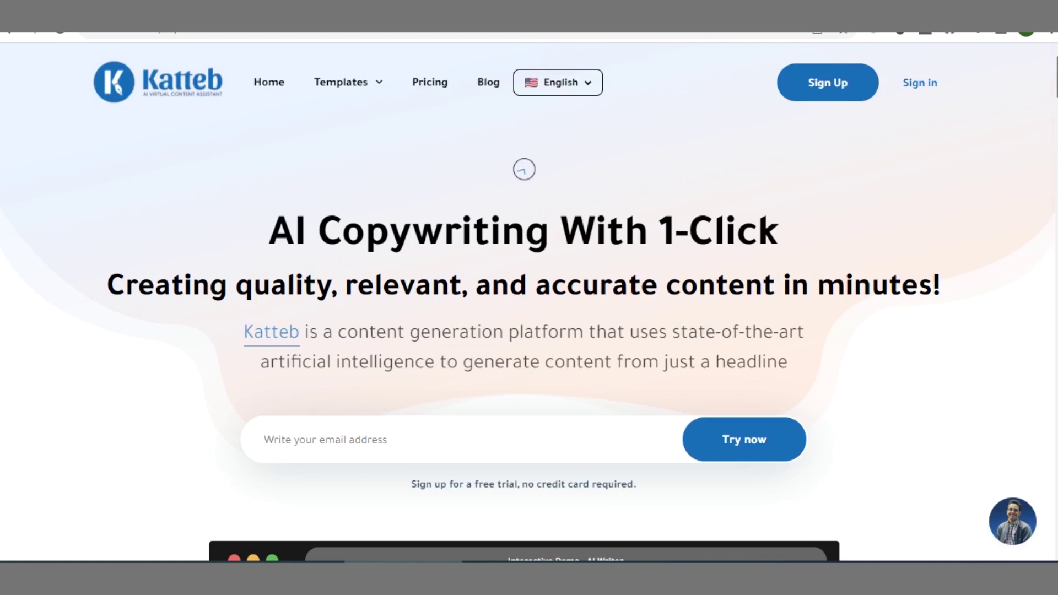
{"action": "scroll", "coordinate": [529, 303], "scroll_direction": "down", "scroll_amount": 5}
{"action": "scroll", "coordinate": [529, 303], "scroll_direction": "up", "scroll_amount": 4}
{"action": "left_click_drag", "start_coordinate": [637, 485], "coordinate": [511, 487]}
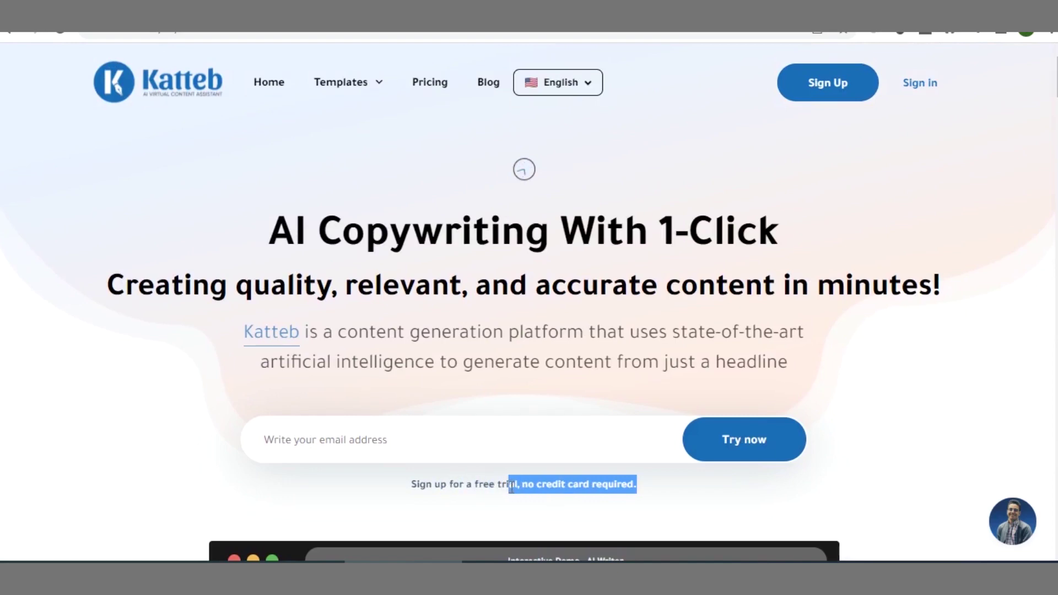
{"action": "left_click", "coordinate": [511, 487]}
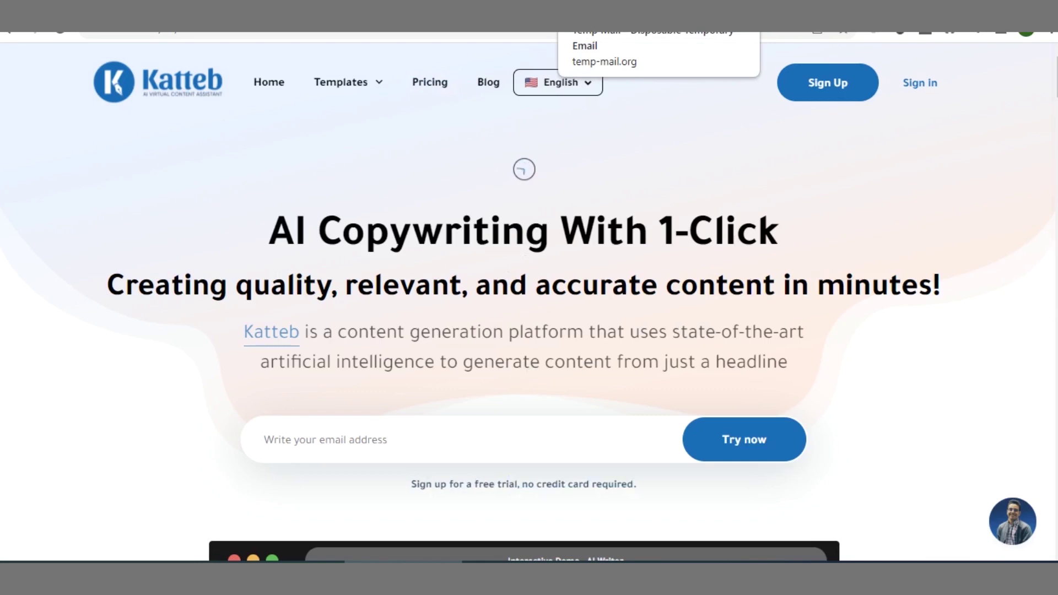
Copy the disposable address from Temp Mail and go back to the Katteb page.
{"action": "left_click", "coordinate": [606, 22]}
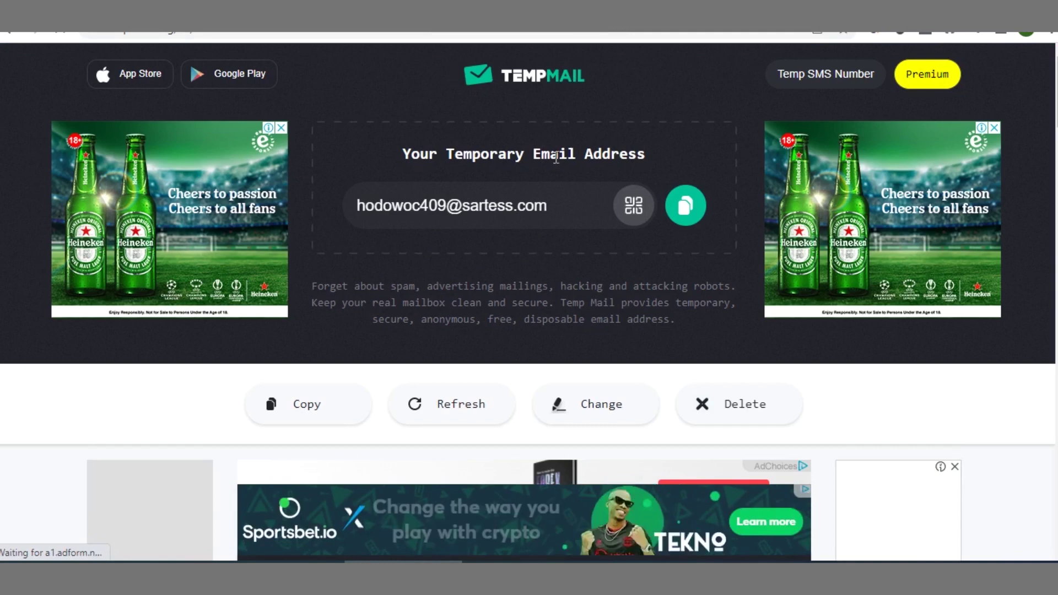
{"action": "left_click", "coordinate": [691, 206]}
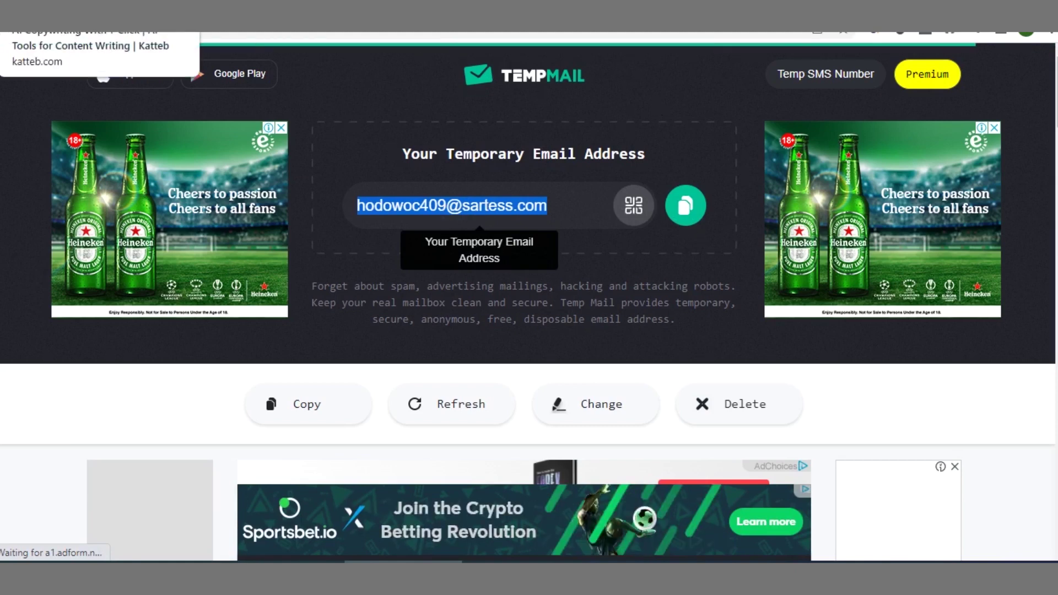
{"action": "left_click", "coordinate": [99, 22]}
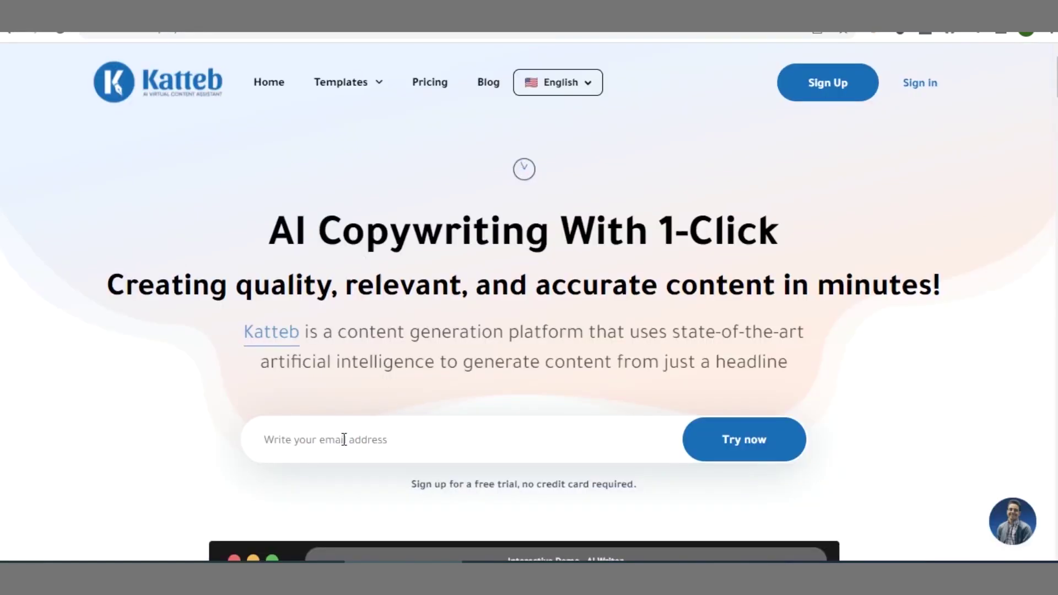
Paste the temporary email into Katteb's sign-up field and submit it with Try now.
{"action": "left_click", "coordinate": [314, 437]}
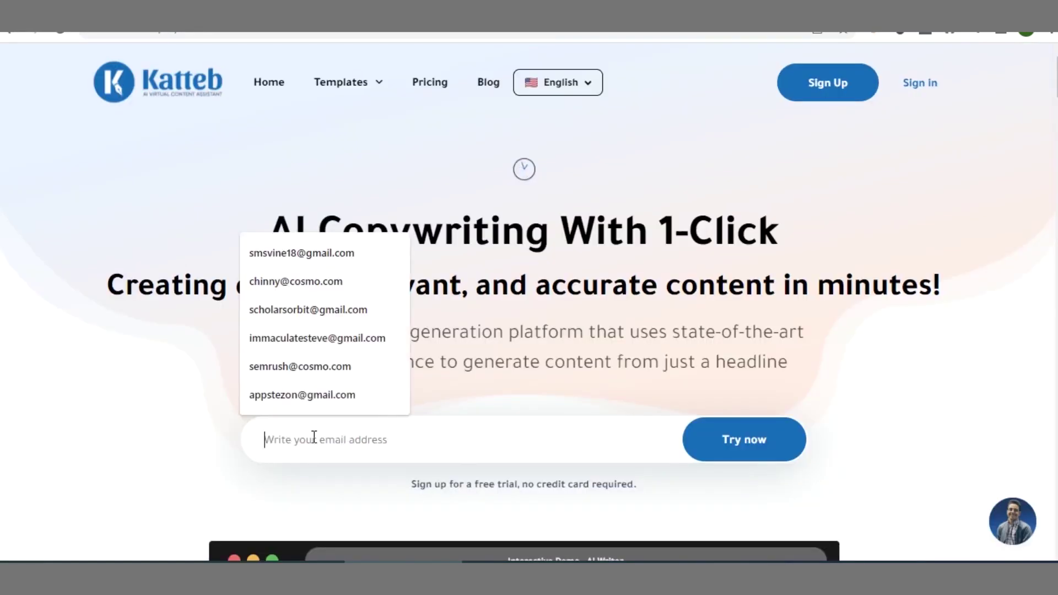
{"action": "key", "text": "ctrl+v"}
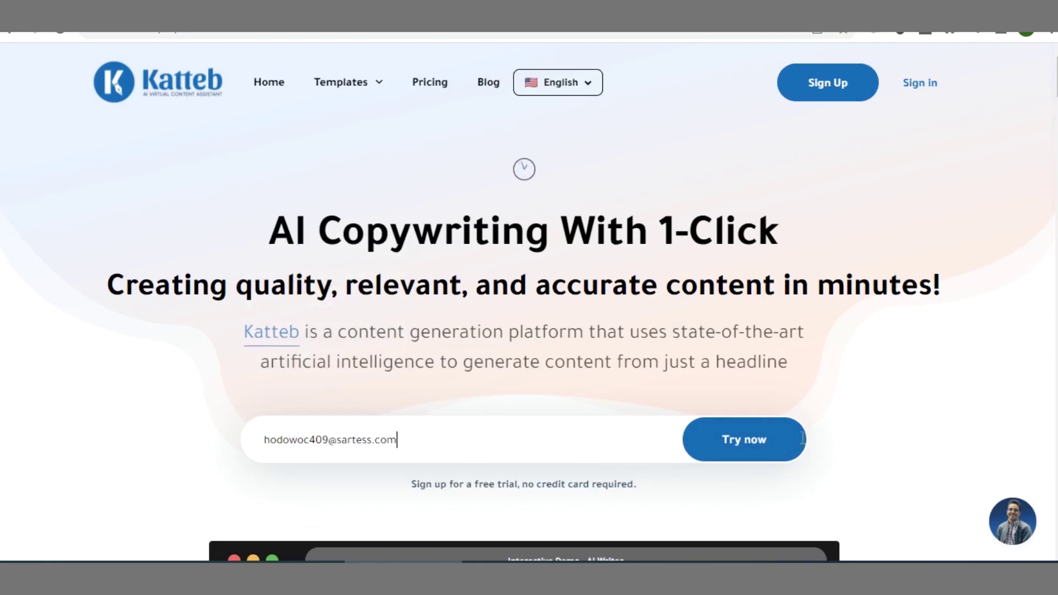
{"action": "left_click", "coordinate": [741, 446]}
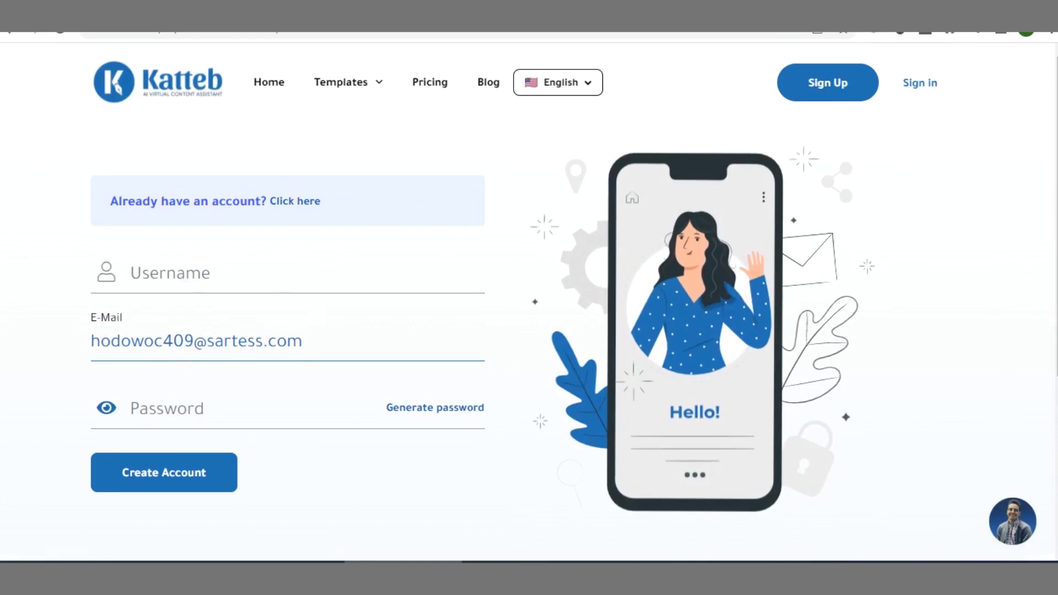
Fill in a username and the account password on the Katteb sign-up form.
{"action": "left_click", "coordinate": [177, 268]}
{"action": "type", "text": "giants"}
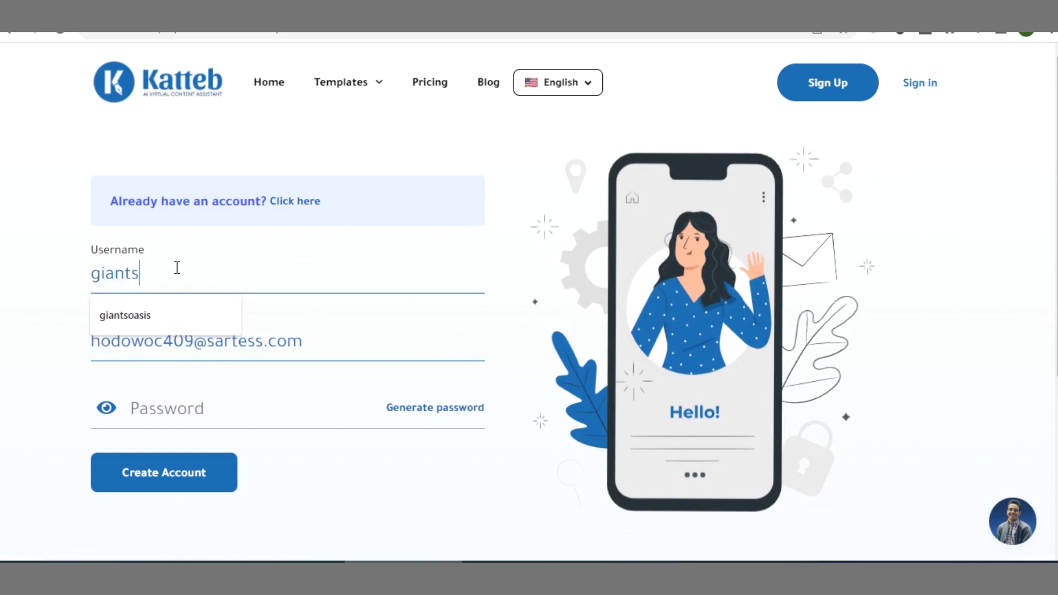
{"action": "type", "text": "oasis"}
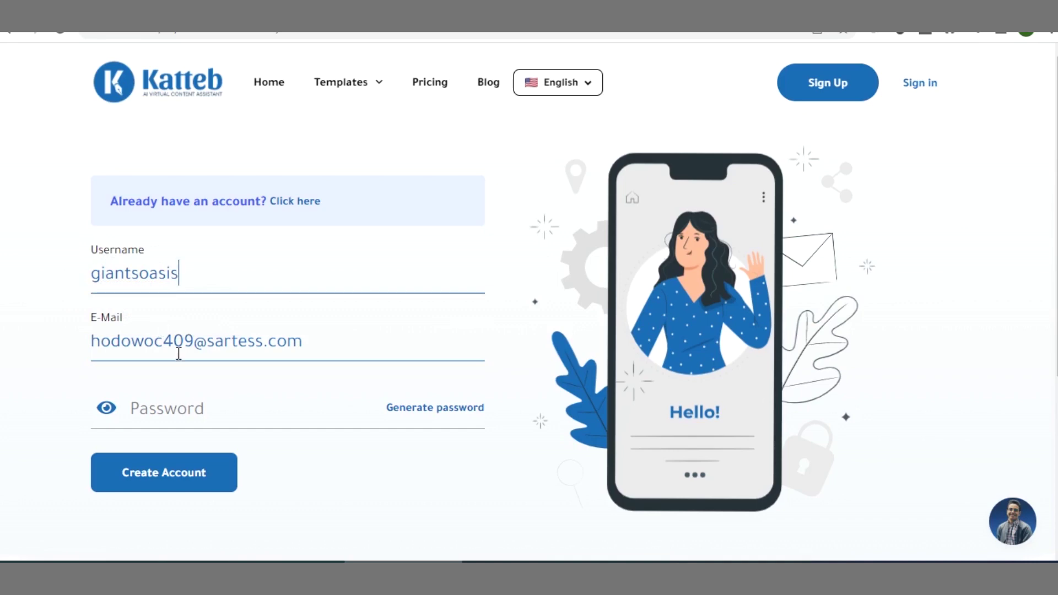
{"action": "left_click", "coordinate": [202, 412]}
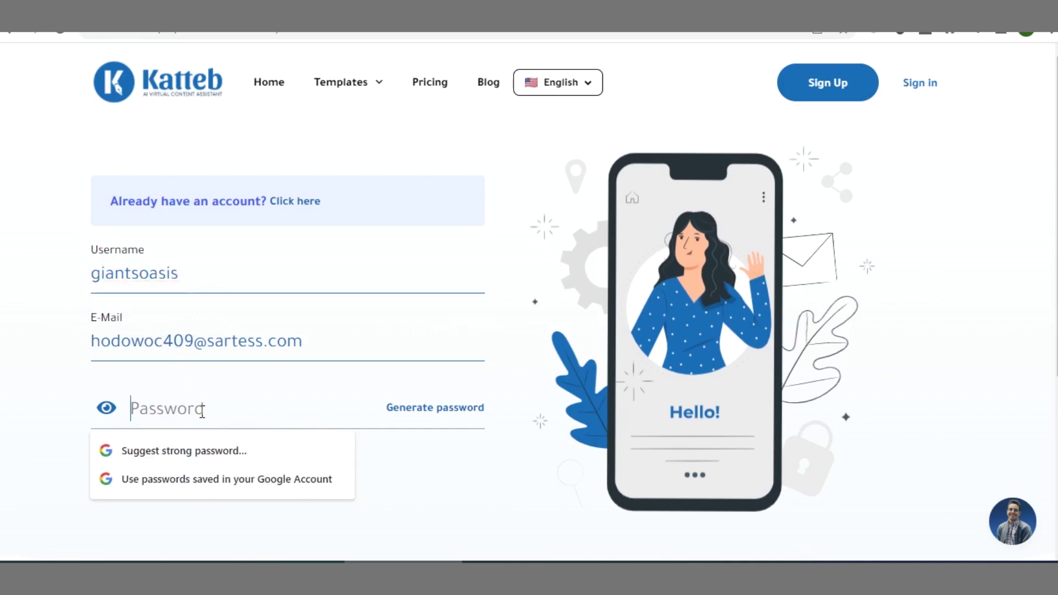
{"action": "type", "text": "•••••••••"}
{"action": "left_click", "coordinate": [513, 470]}
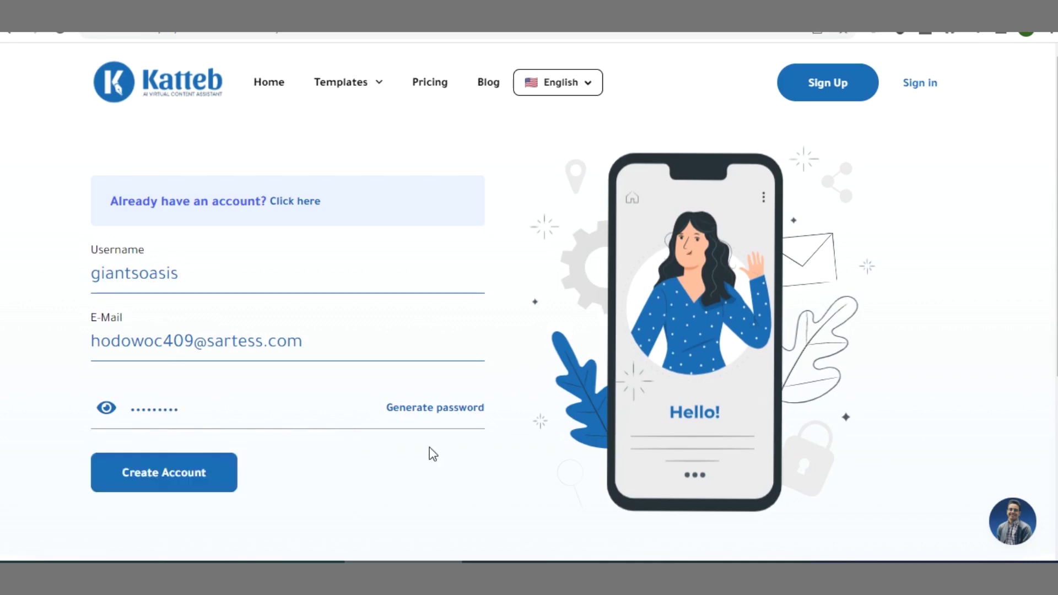
Create the account, let Chrome save the password, and switch to Temp Mail.
{"action": "left_click", "coordinate": [185, 475]}
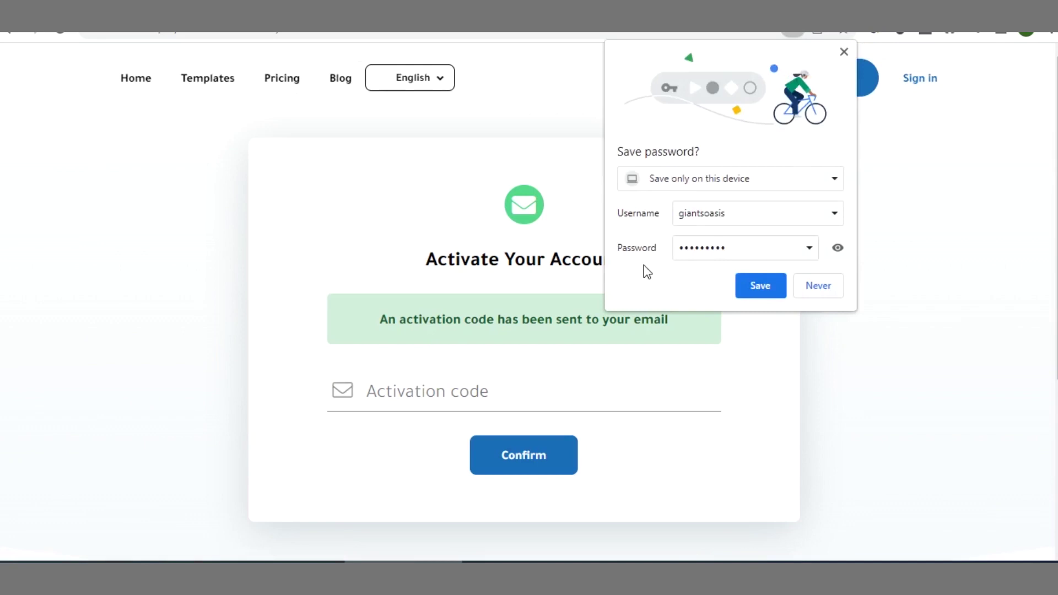
{"action": "left_click", "coordinate": [770, 294]}
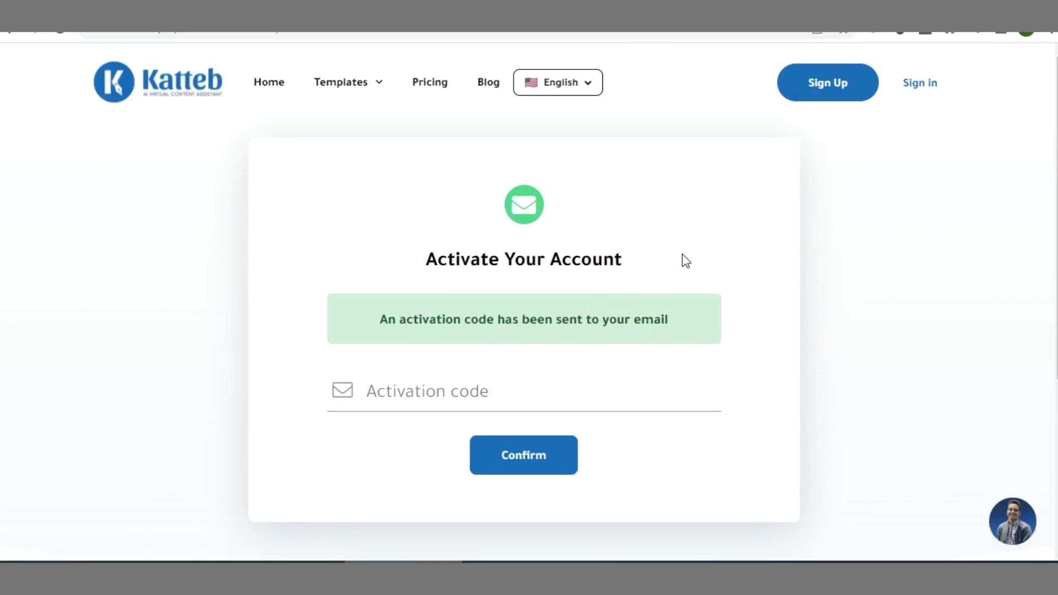
{"action": "key", "text": "ctrl+Tab"}
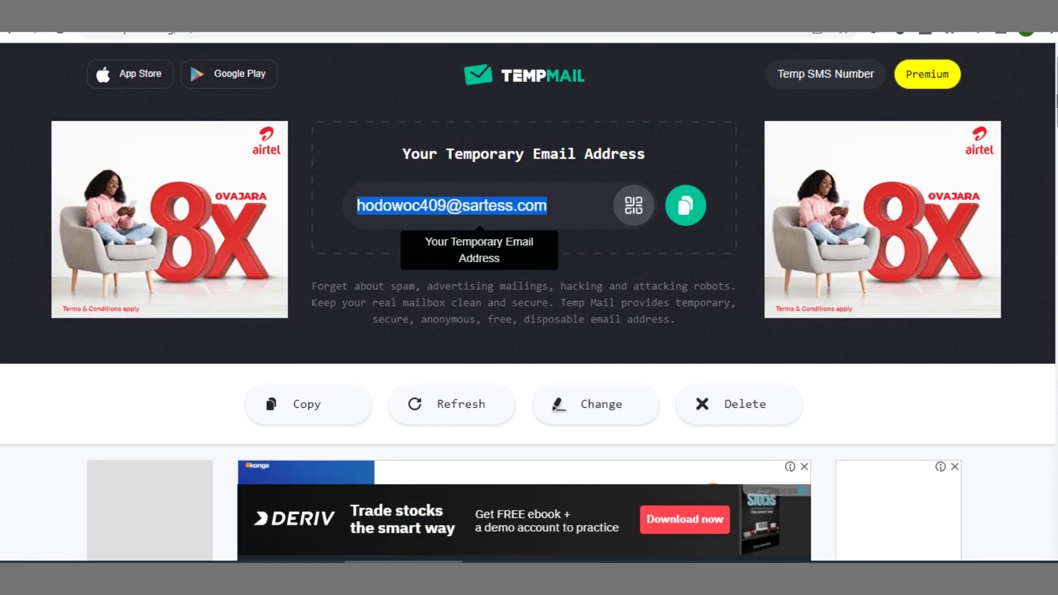
Refresh the Temp Mail inbox and open Katteb's Activation Code email.
{"action": "scroll", "coordinate": [528, 309], "scroll_direction": "down", "scroll_amount": 1}
{"action": "scroll", "coordinate": [528, 309], "scroll_direction": "down", "scroll_amount": 1}
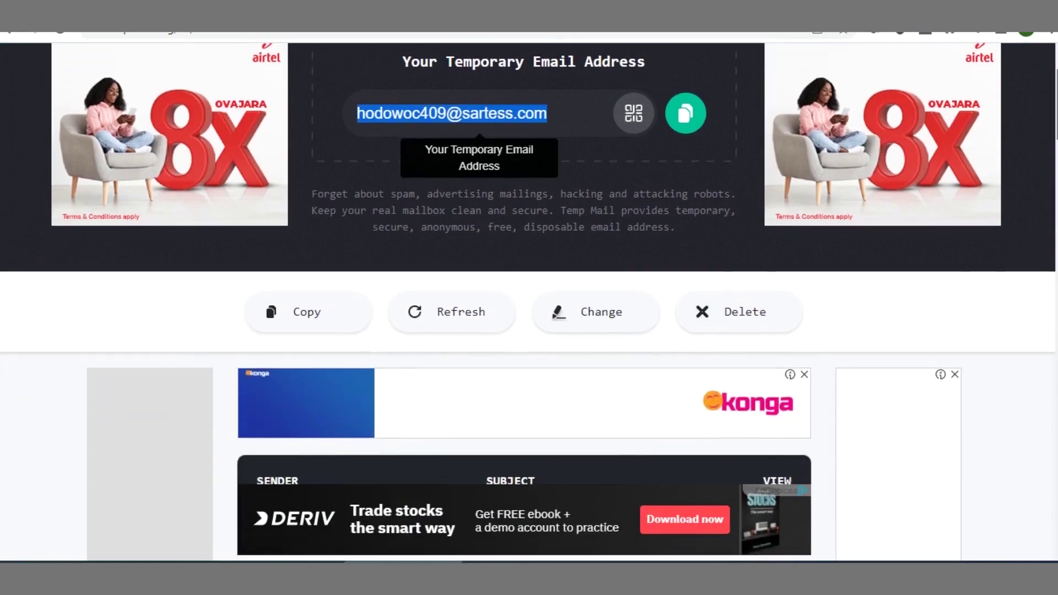
{"action": "scroll", "coordinate": [319, 395], "scroll_direction": "down", "scroll_amount": 3}
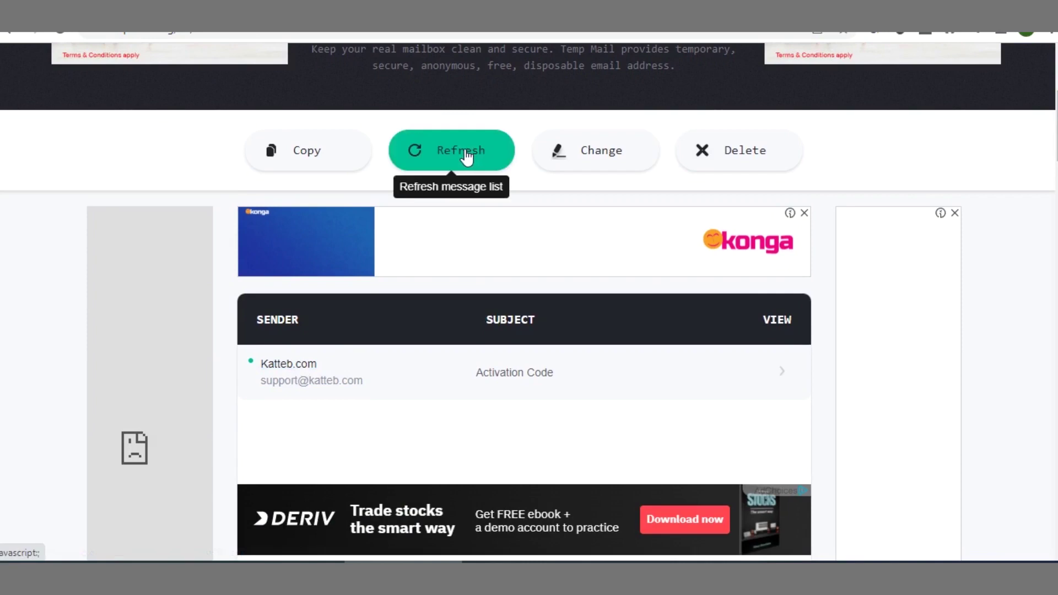
{"action": "left_click", "coordinate": [466, 155]}
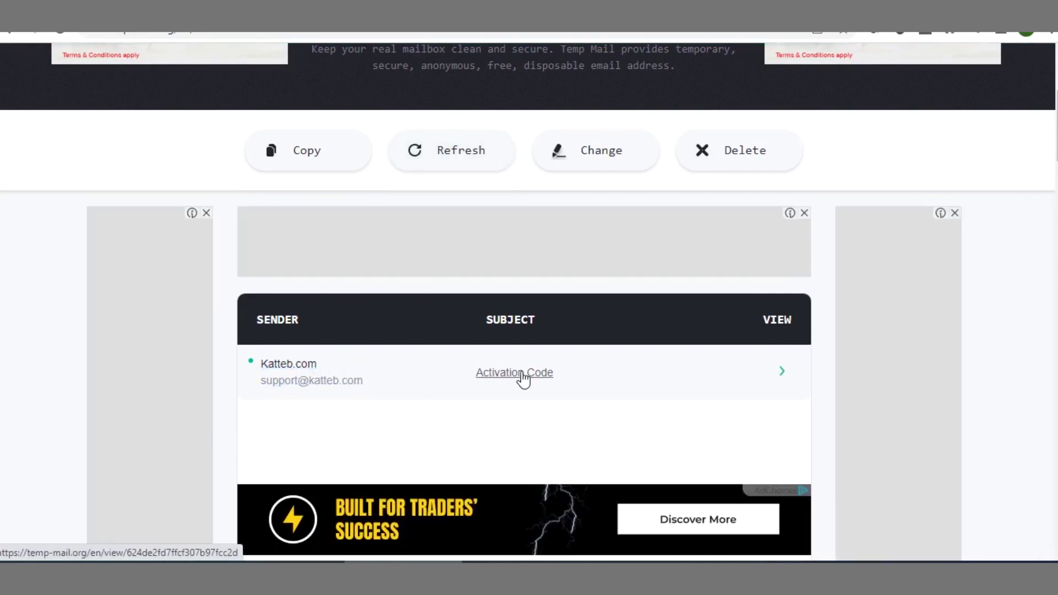
{"action": "left_click", "coordinate": [692, 378]}
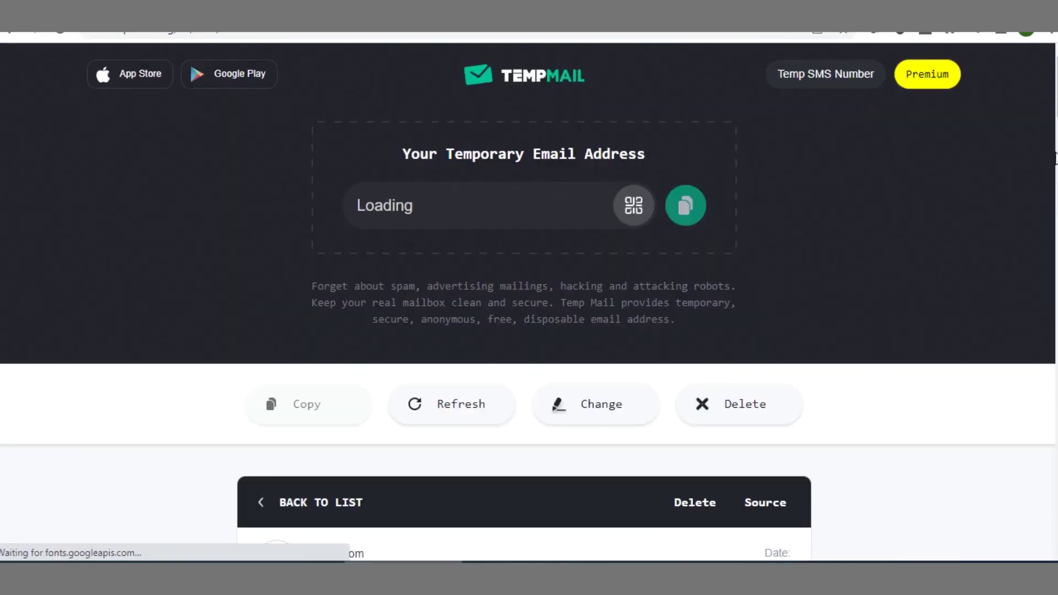
Select the verification code in the email and copy it.
{"action": "scroll", "coordinate": [529, 309], "scroll_direction": "down", "scroll_amount": 10}
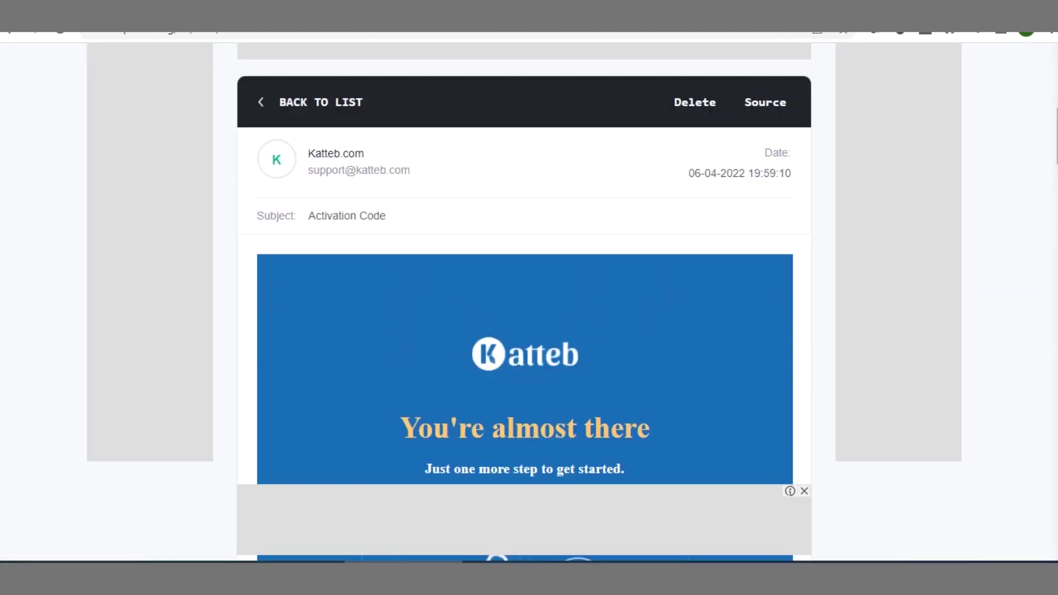
{"action": "scroll", "coordinate": [526, 303], "scroll_direction": "down", "scroll_amount": 12}
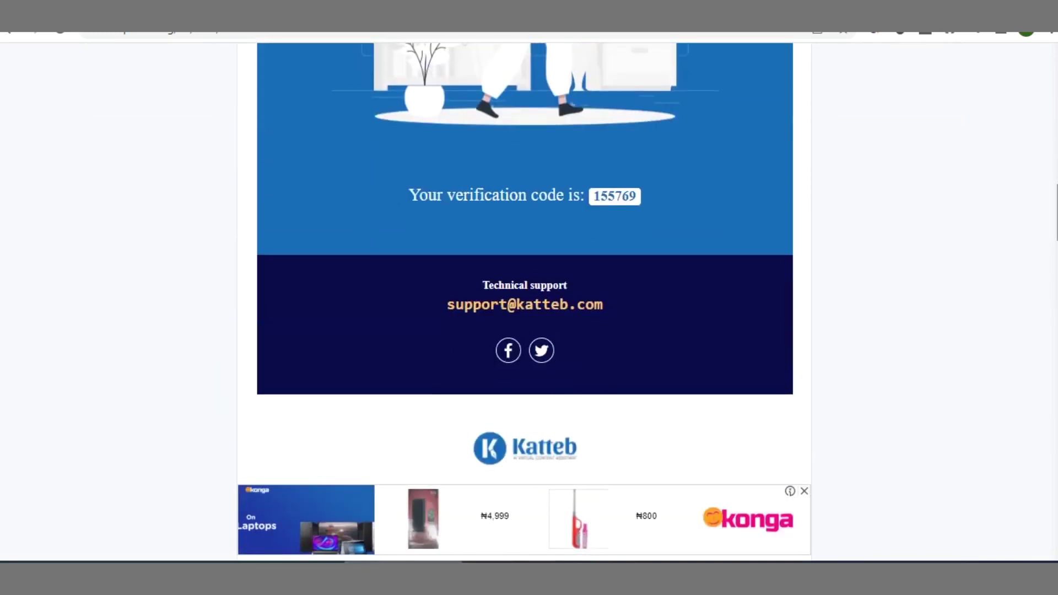
{"action": "double_click", "coordinate": [618, 196]}
{"action": "right_click", "coordinate": [619, 195]}
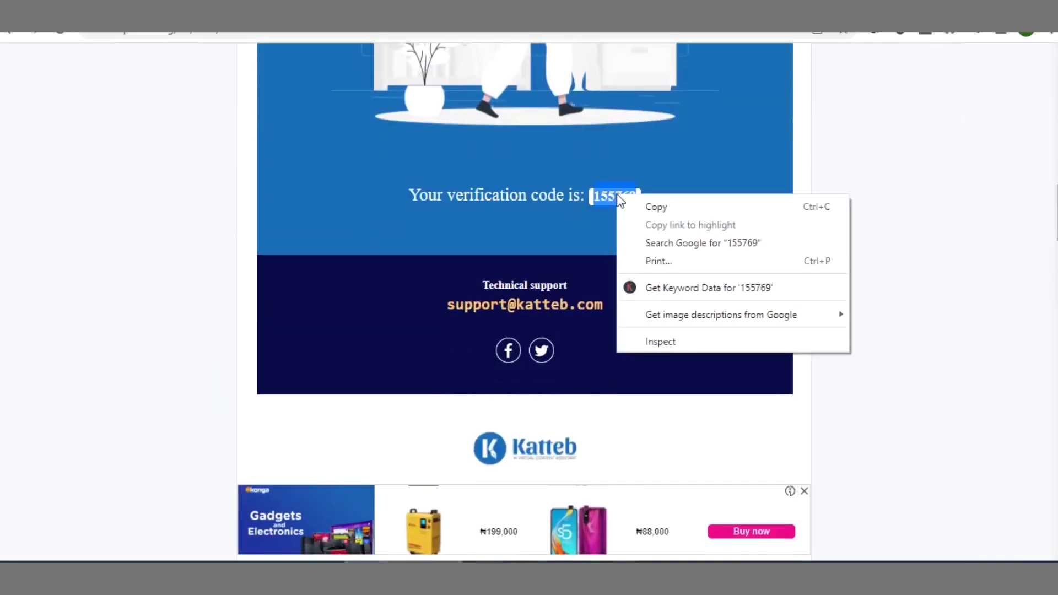
{"action": "left_click", "coordinate": [644, 208]}
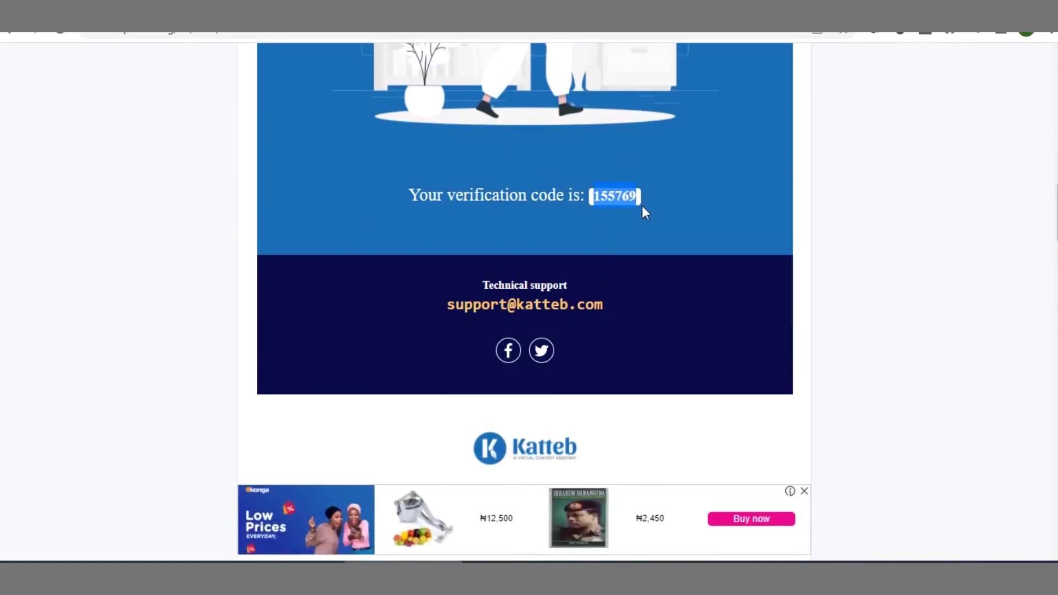
Paste the copied verification code into Katteb's Activation code field and confirm it.
{"action": "left_click", "coordinate": [92, 35]}
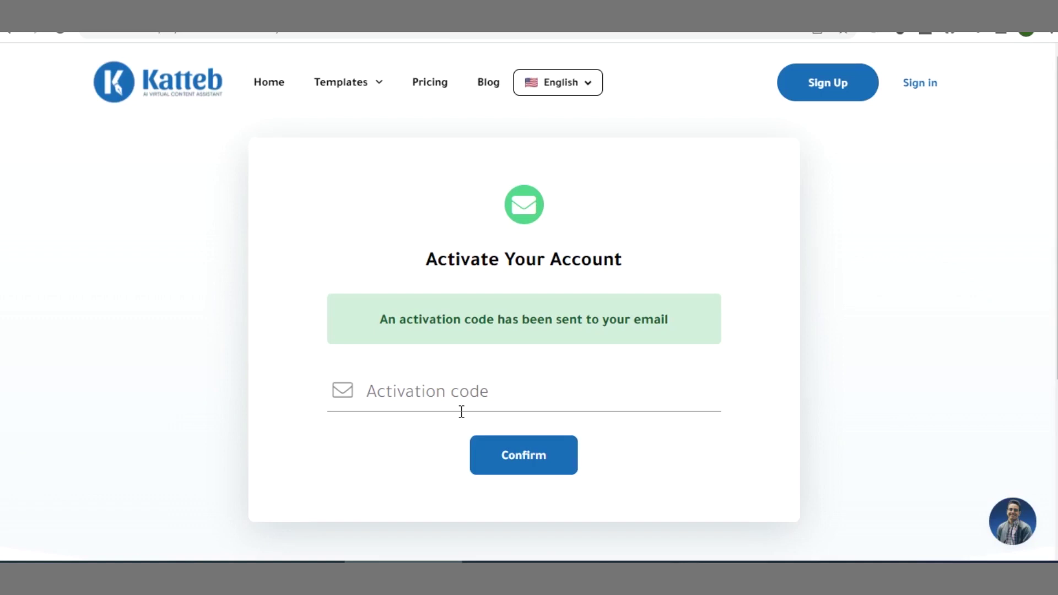
{"action": "left_click", "coordinate": [421, 395]}
{"action": "key", "text": "ctrl+v"}
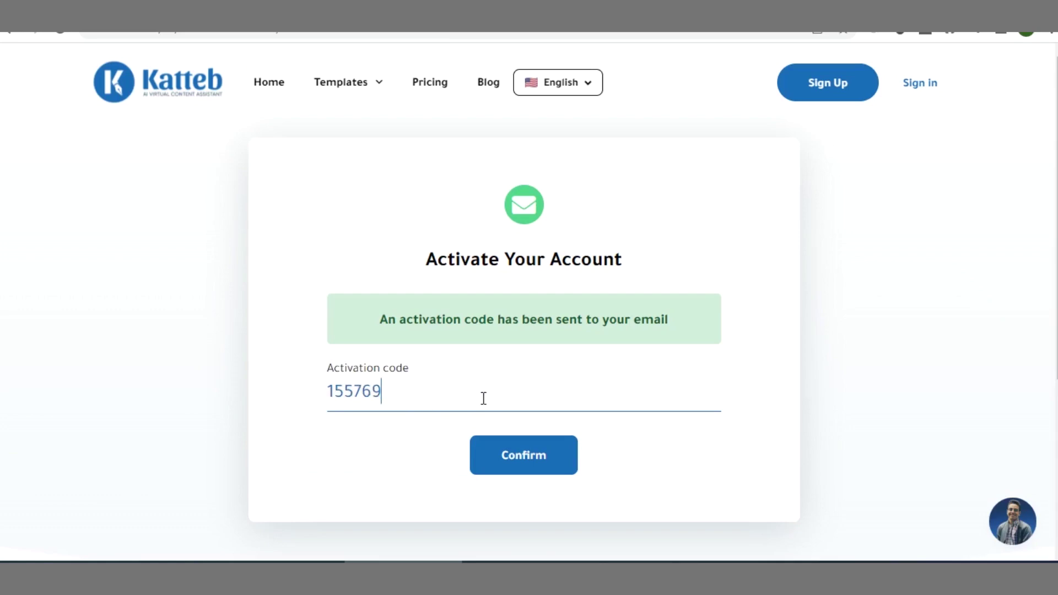
{"action": "left_click", "coordinate": [542, 465]}
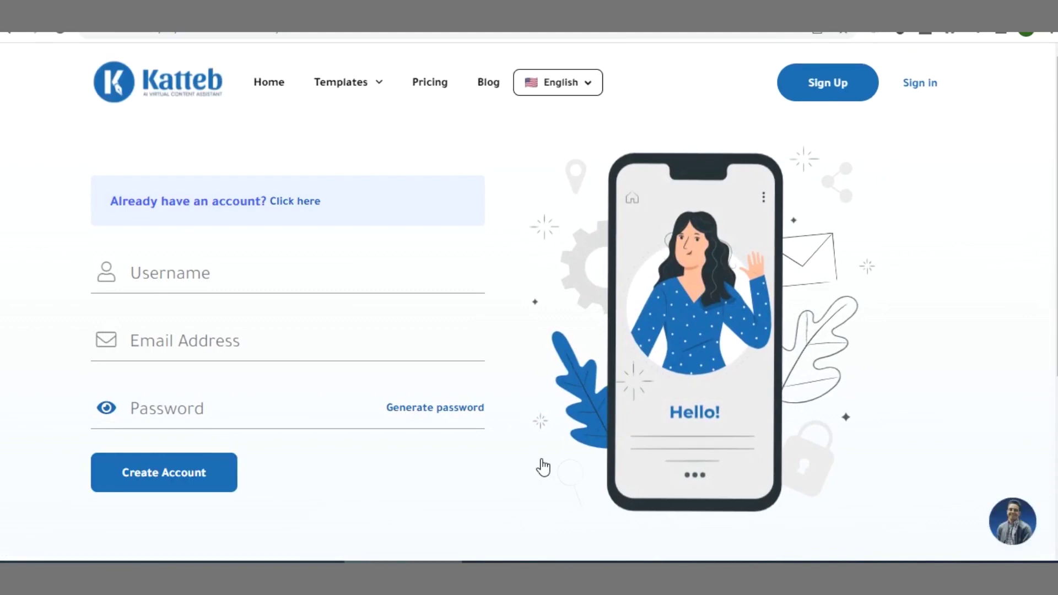
Sign in to the existing Katteb account via the 'Already have an account' link.
{"action": "left_click", "coordinate": [298, 202]}
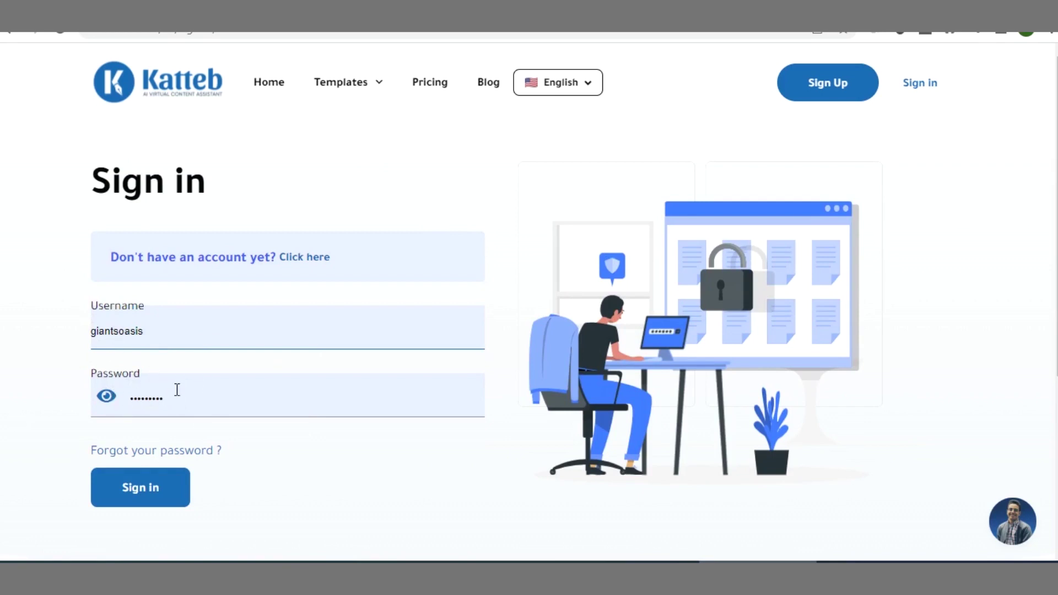
{"action": "left_click", "coordinate": [145, 494]}
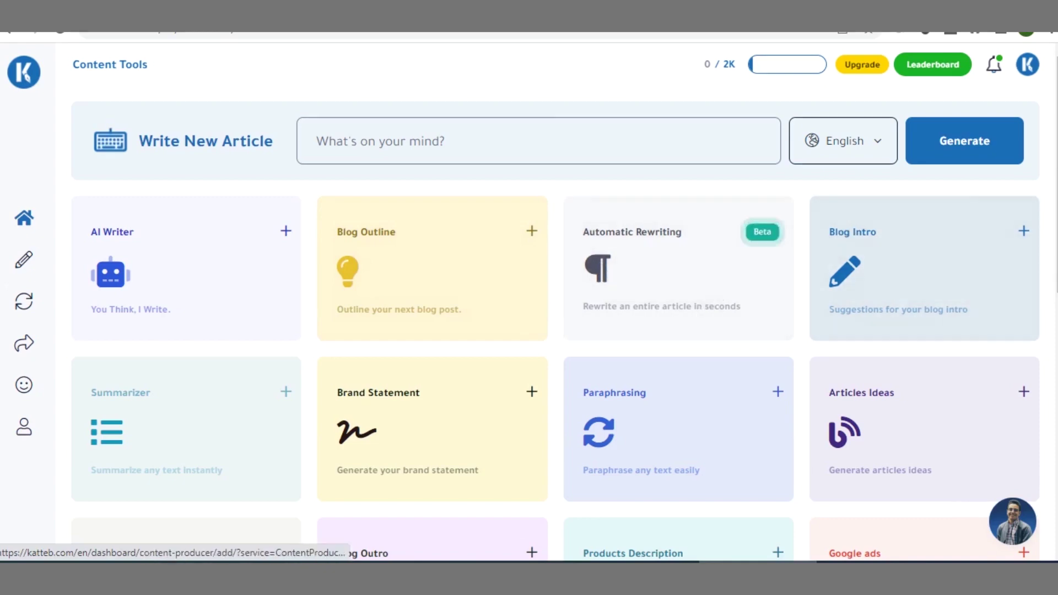
{"action": "scroll", "coordinate": [623, 268], "scroll_direction": "down", "scroll_amount": 4}
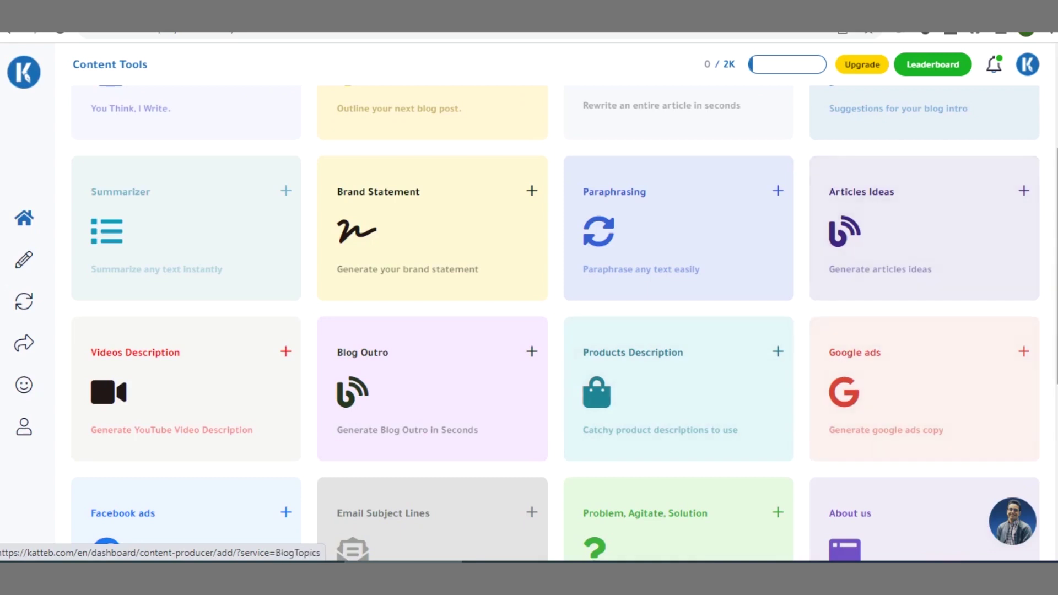
{"action": "scroll", "coordinate": [555, 323], "scroll_direction": "down", "scroll_amount": 4}
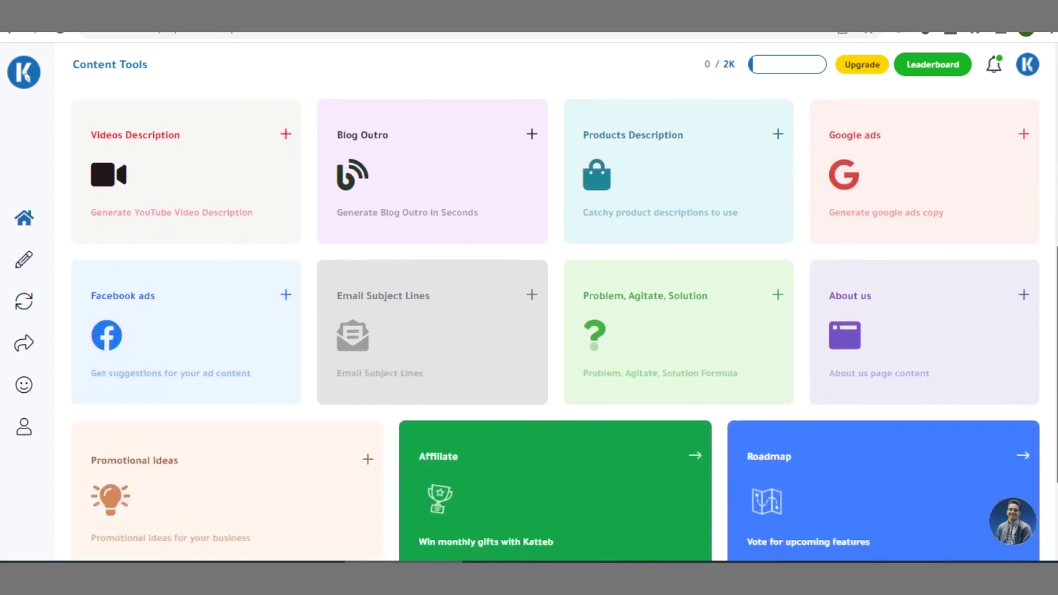
{"action": "scroll", "coordinate": [555, 323], "scroll_direction": "down", "scroll_amount": 1}
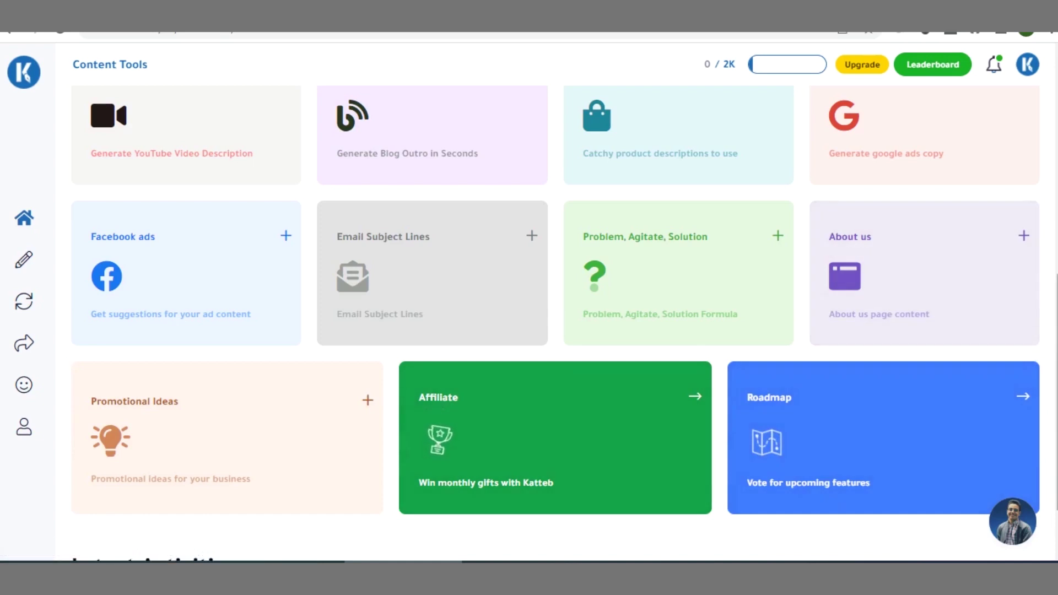
{"action": "scroll", "coordinate": [556, 325], "scroll_direction": "down", "scroll_amount": 2}
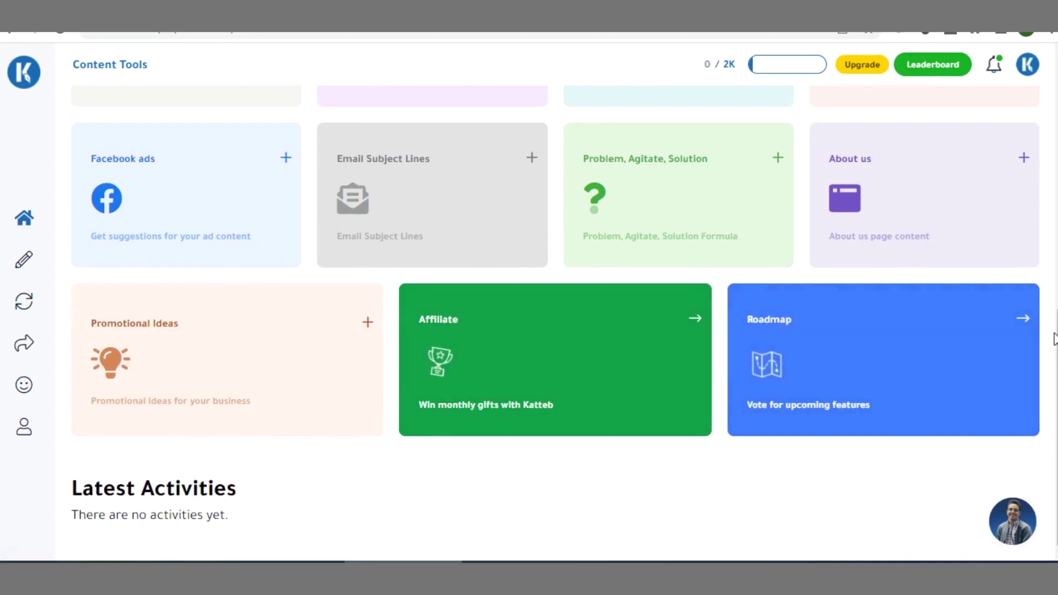
{"action": "scroll", "coordinate": [1056, 344], "scroll_direction": "up", "scroll_amount": 10}
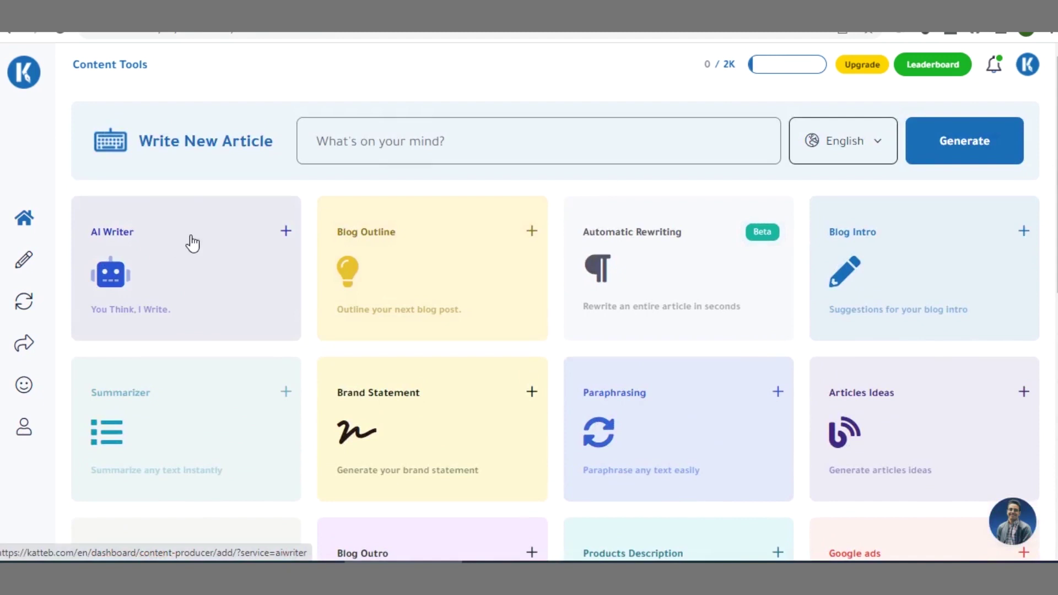
Launch AI Writer for a new document with English output and 2 Variations selected.
{"action": "left_click", "coordinate": [142, 251]}
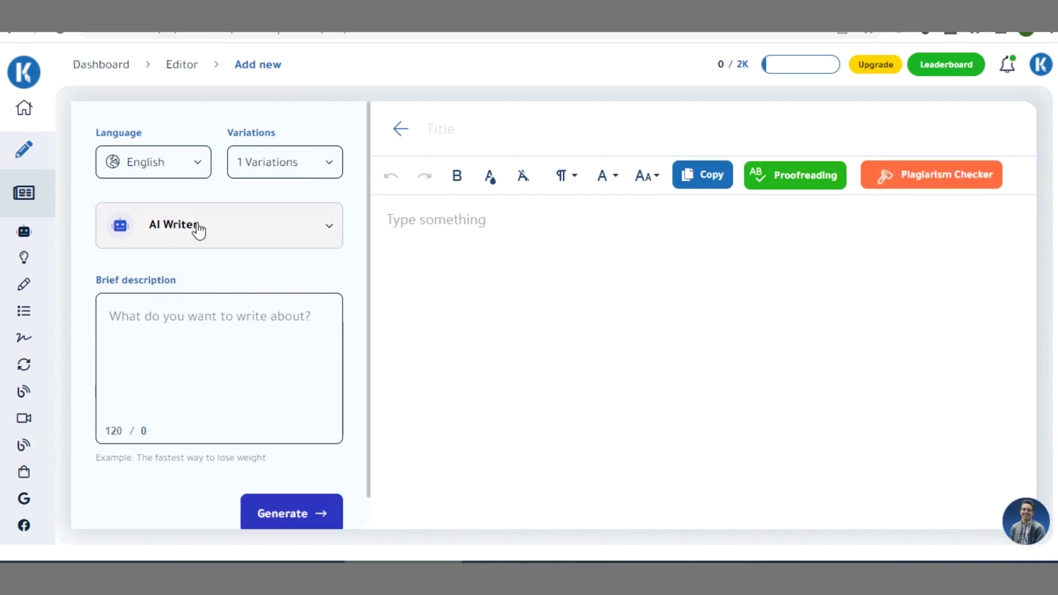
{"action": "left_click", "coordinate": [181, 173]}
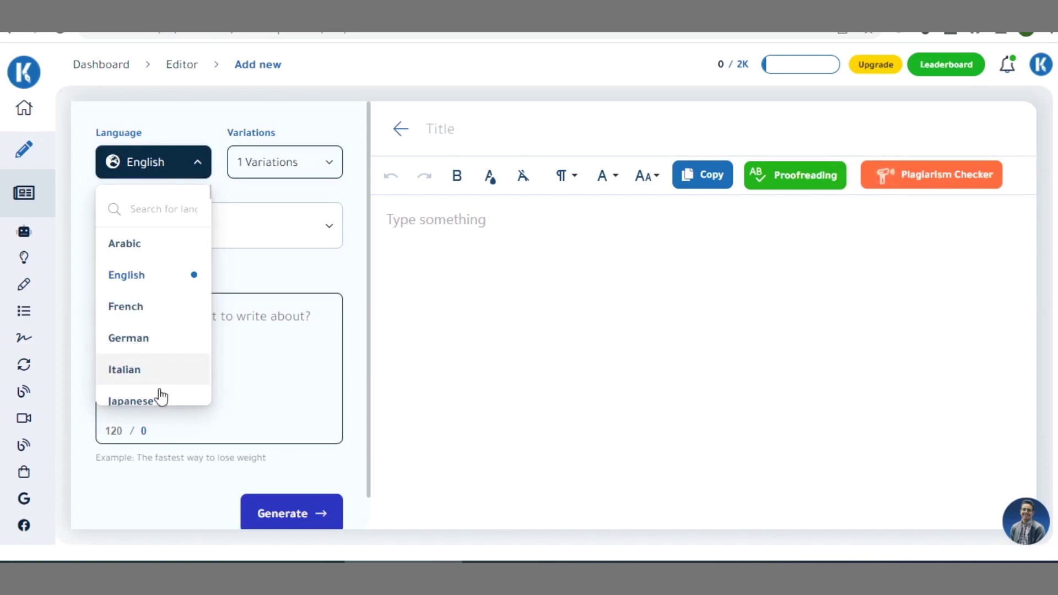
{"action": "left_click", "coordinate": [138, 276]}
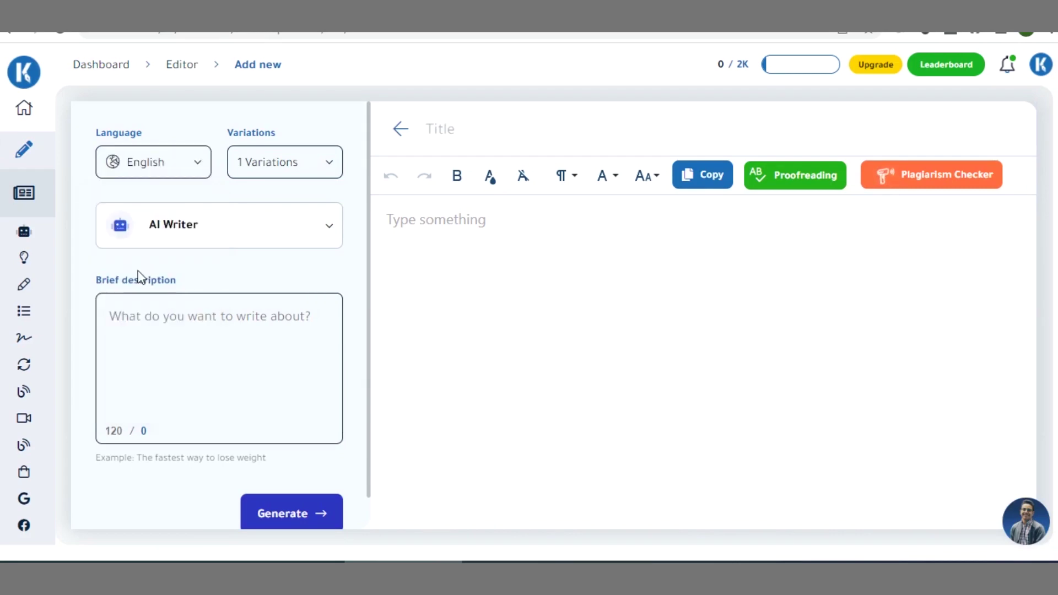
{"action": "left_click", "coordinate": [277, 175]}
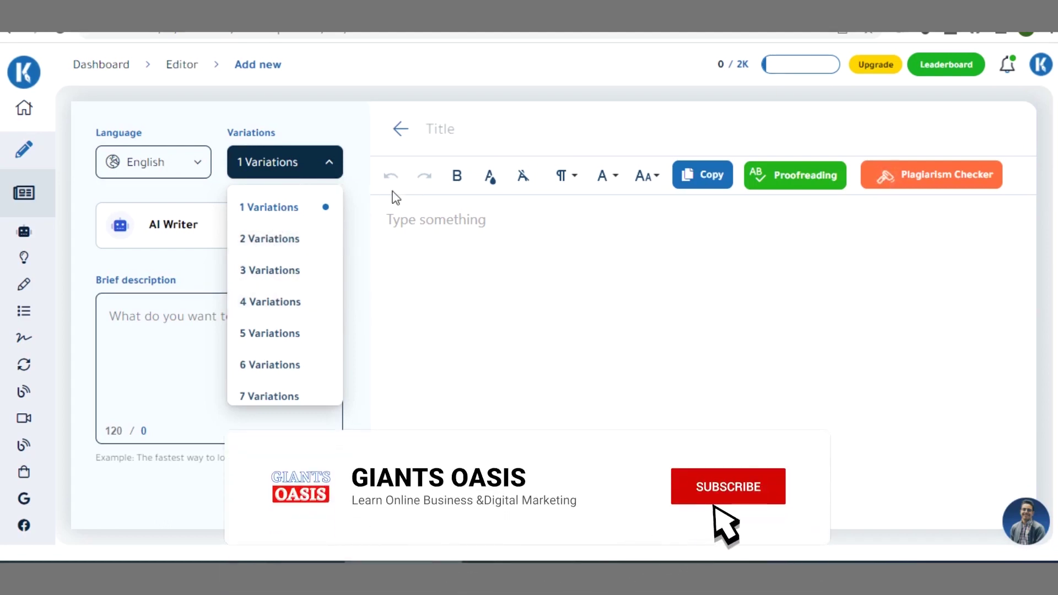
{"action": "left_click", "coordinate": [290, 231]}
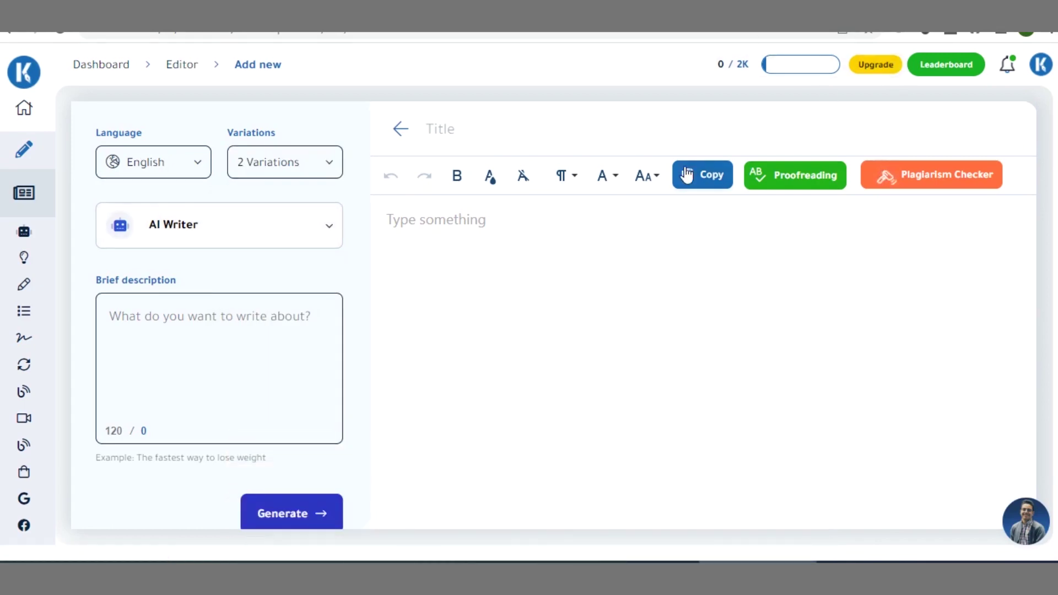
{"action": "left_click", "coordinate": [511, 123]}
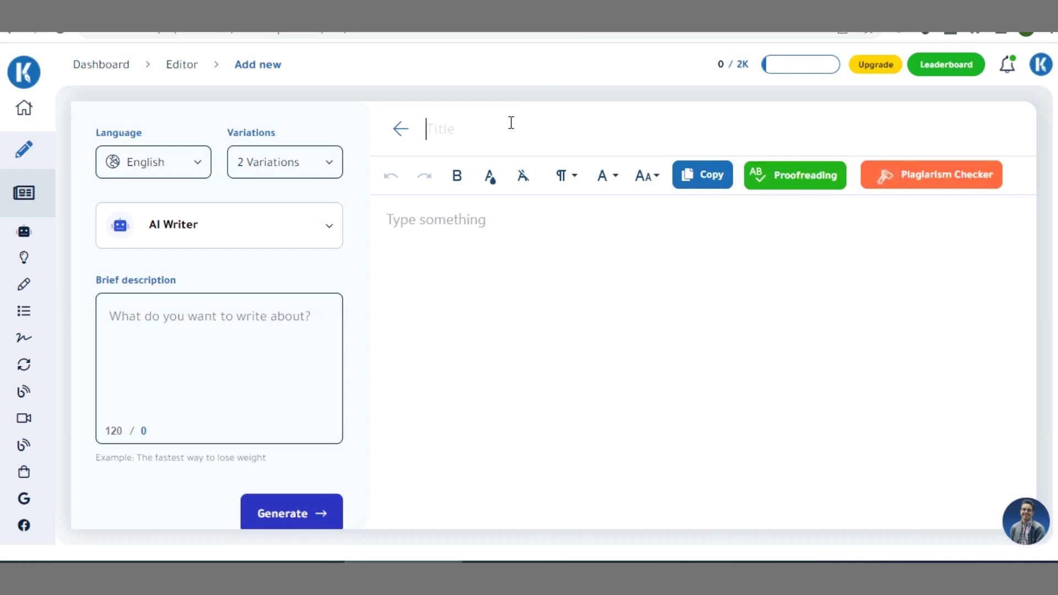
Enter the article title 'How To Migrate to Canada in 2022'.
{"action": "type", "text": "How To Can"}
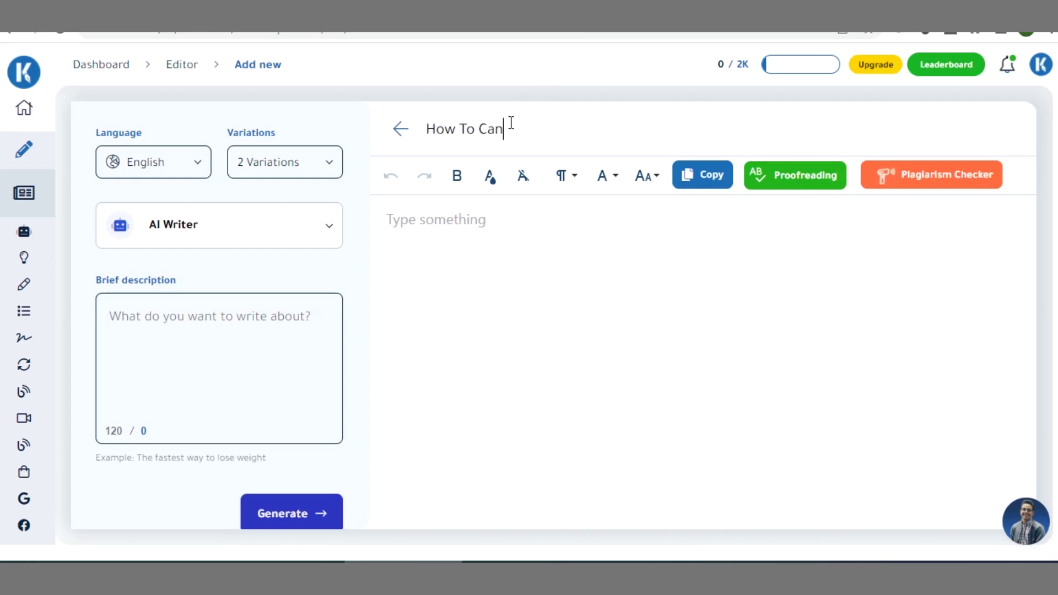
{"action": "key", "text": "BackSpace"}
{"action": "key", "text": "BackSpace"}
{"action": "key", "text": "BackSpace"}
{"action": "type", "text": "Mi"}
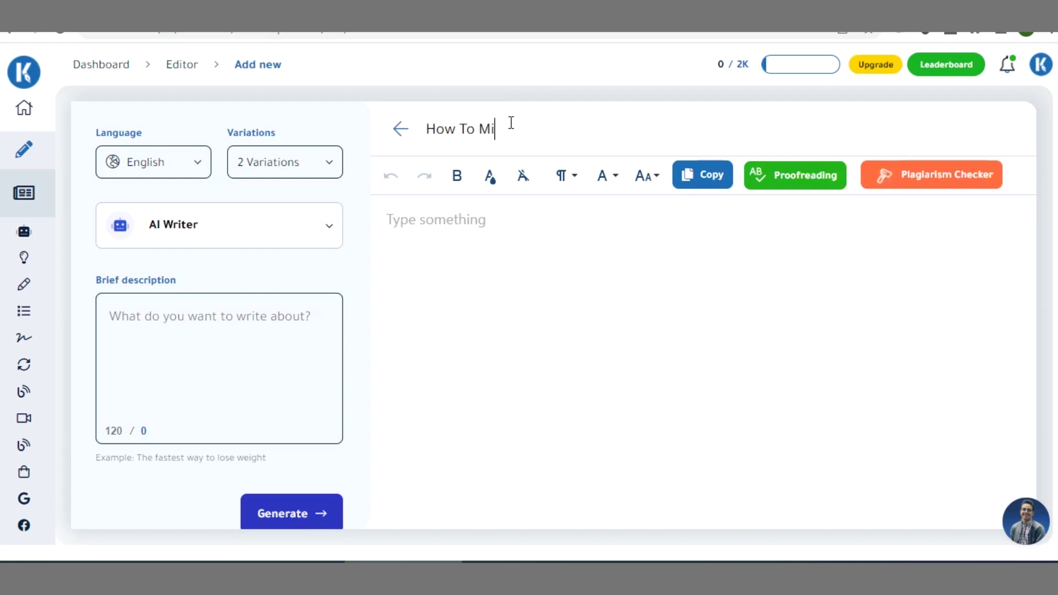
{"action": "type", "text": "grate to Canada in 2022"}
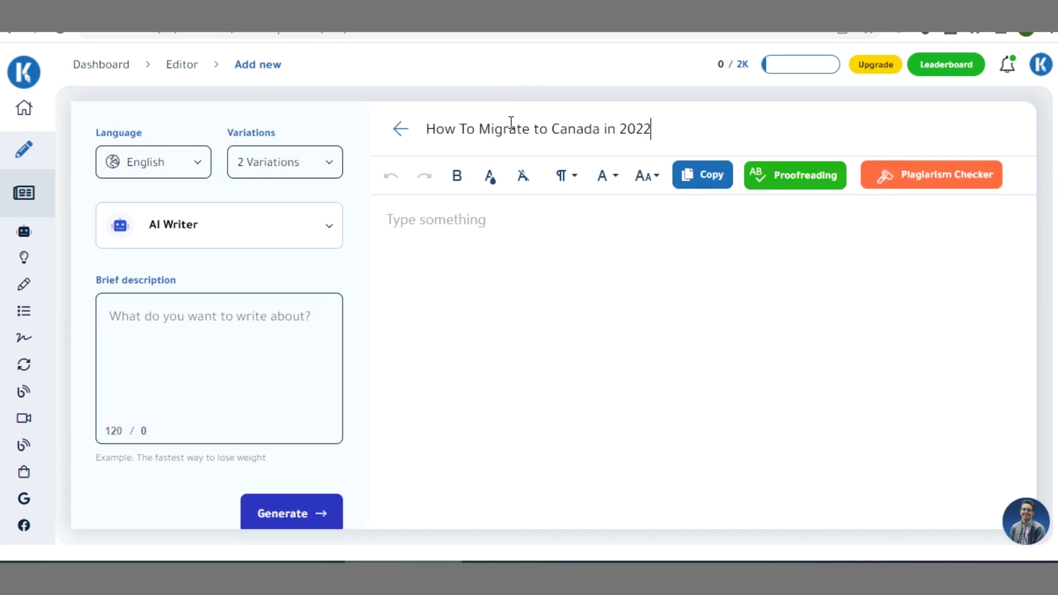
{"action": "key", "text": "ctrl+a"}
{"action": "key", "text": "ctrl+c"}
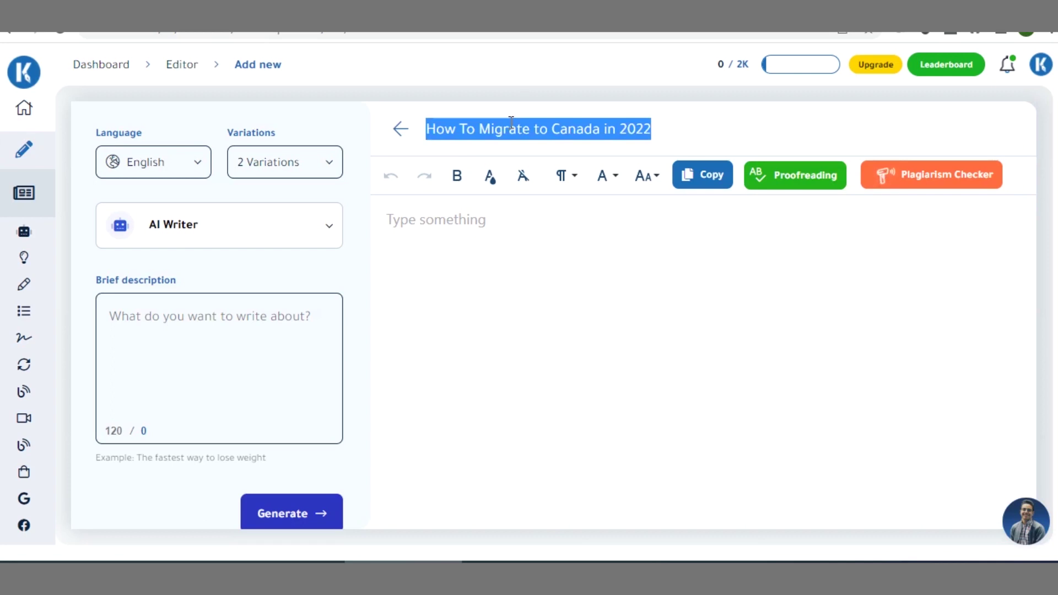
Write the brief description 'I want to write about How To Migrate to Canada in 2022' and generate.
{"action": "left_click", "coordinate": [296, 334]}
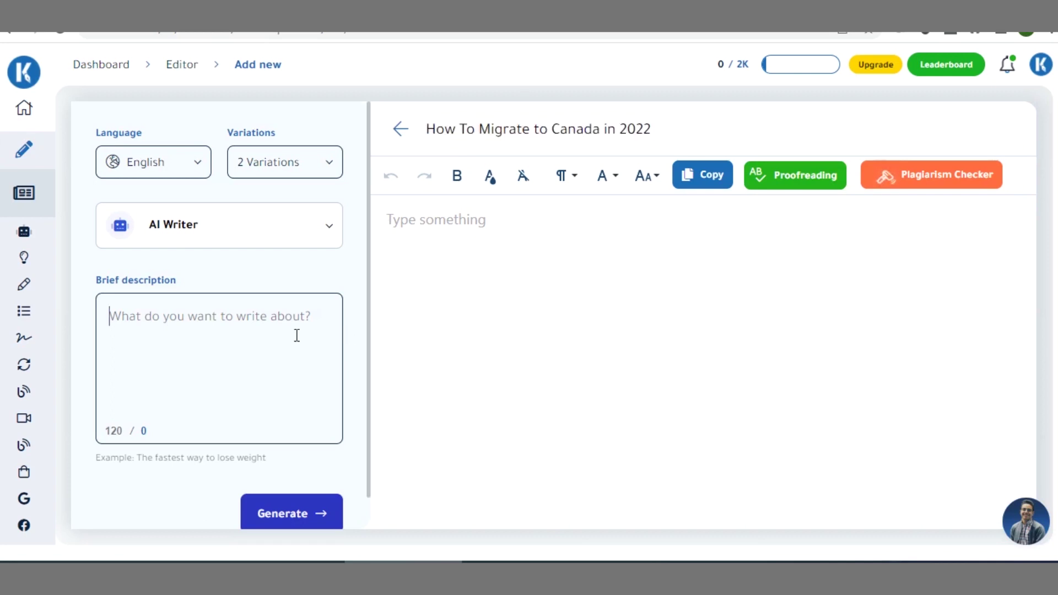
{"action": "type", "text": "I"}
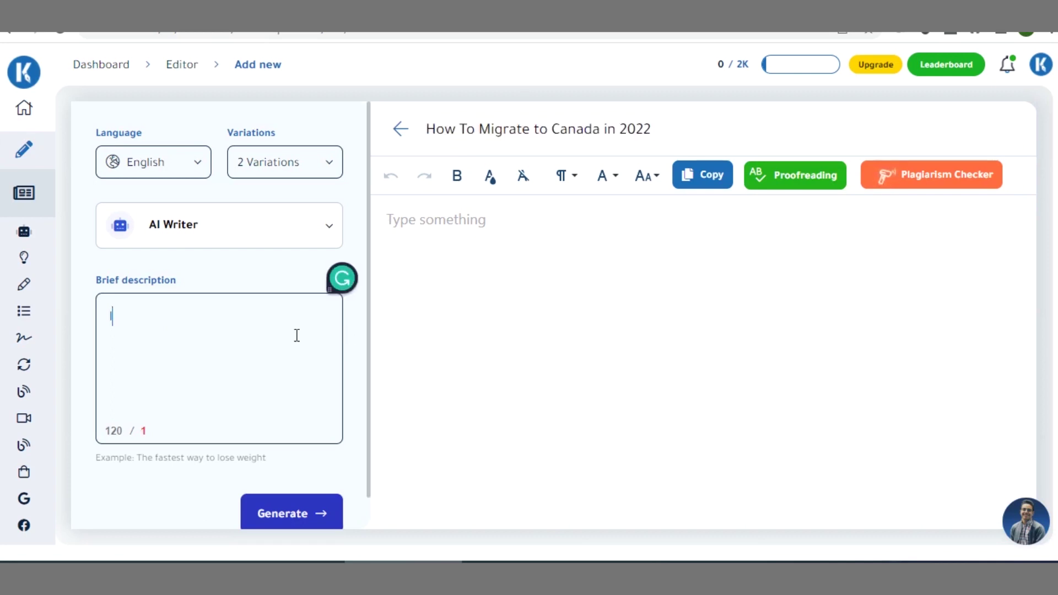
{"action": "type", "text": " want to wri"}
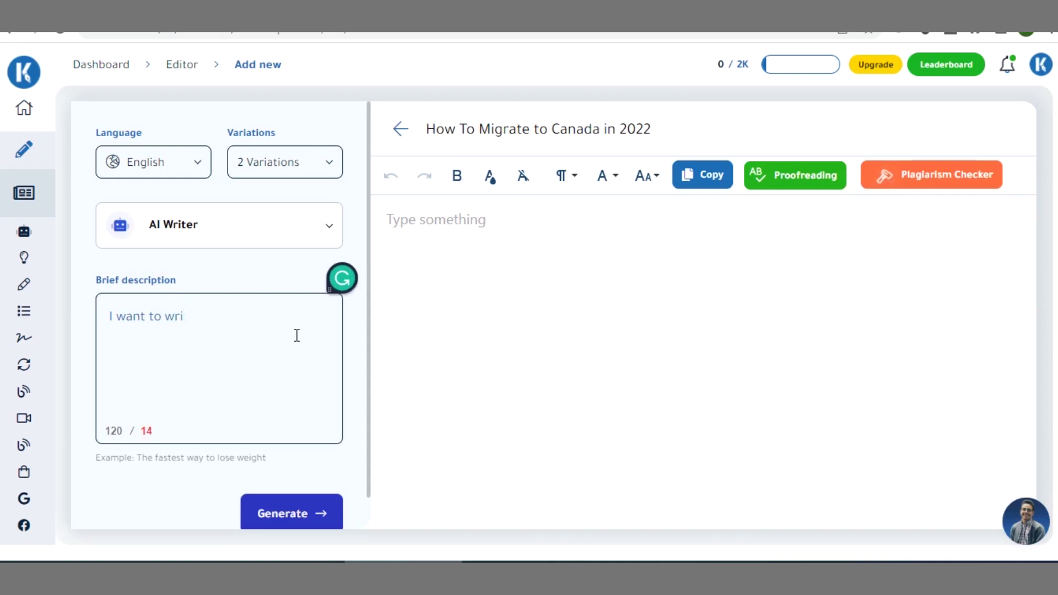
{"action": "type", "text": "rte a"}
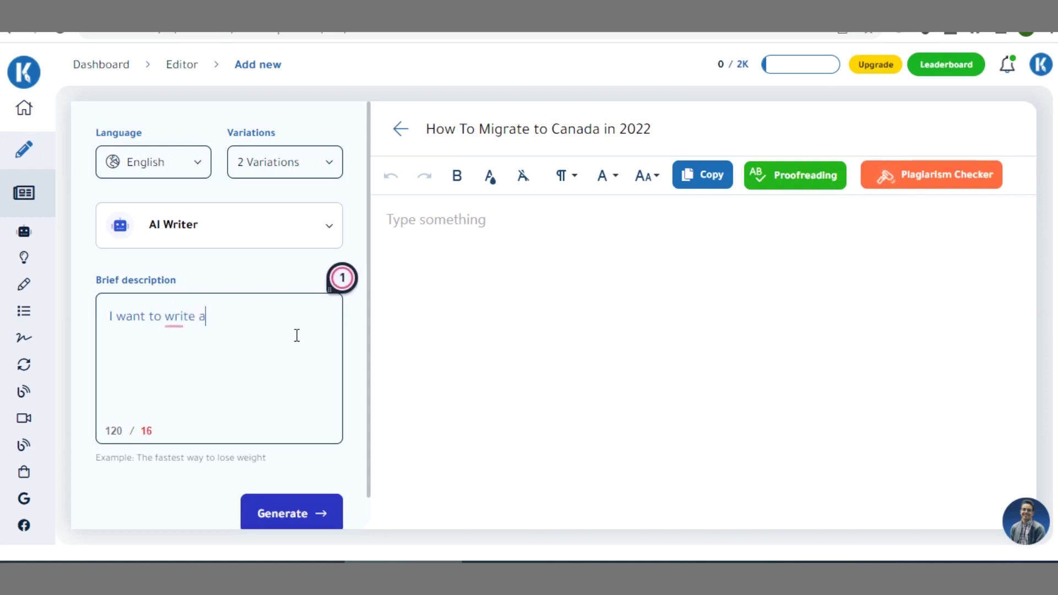
{"action": "type", "text": "bout"}
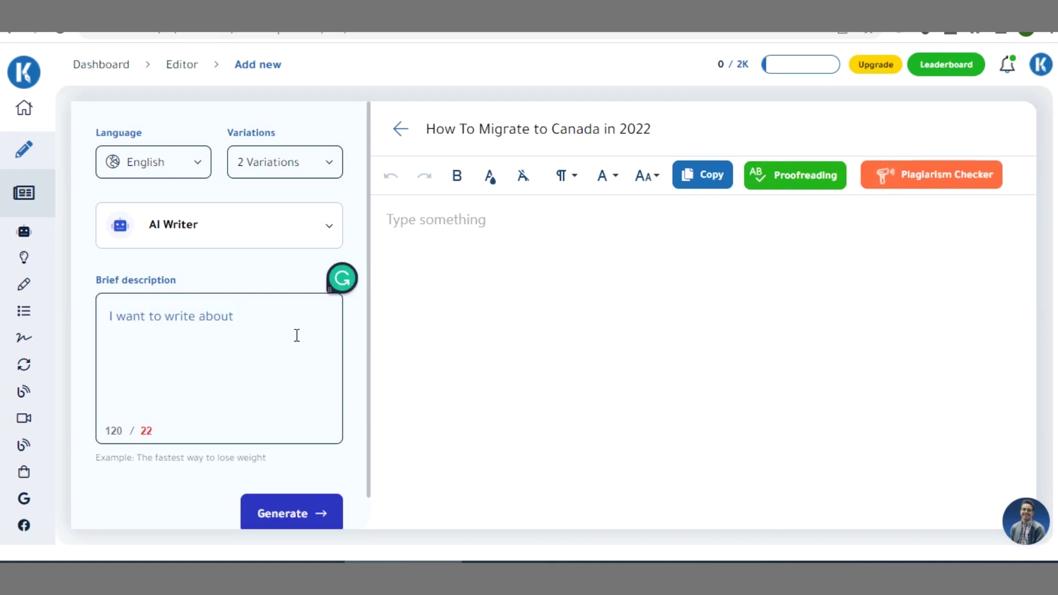
{"action": "key", "text": "ctrl+v"}
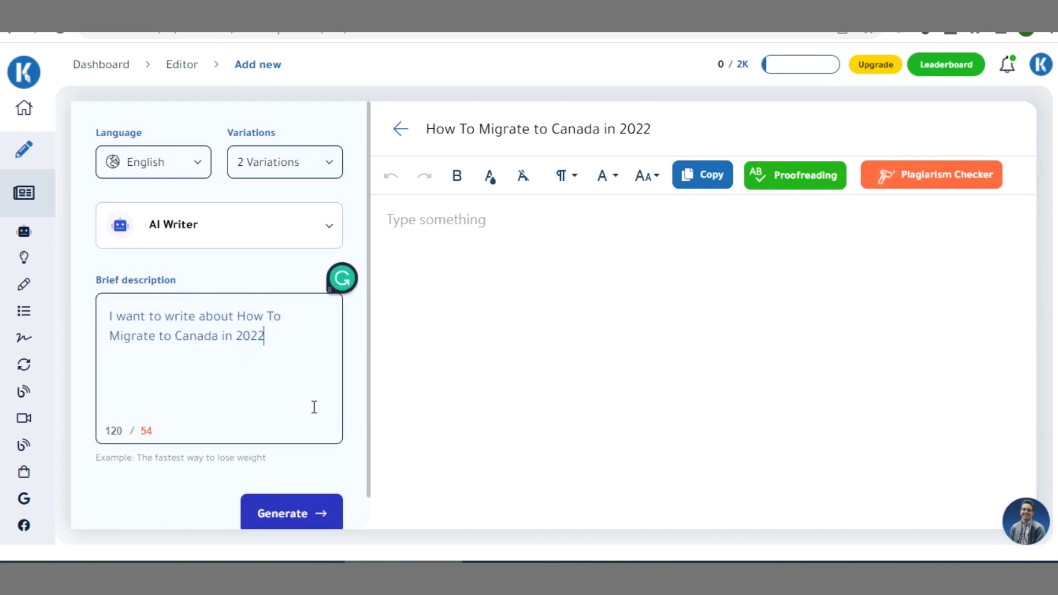
{"action": "left_click", "coordinate": [279, 513]}
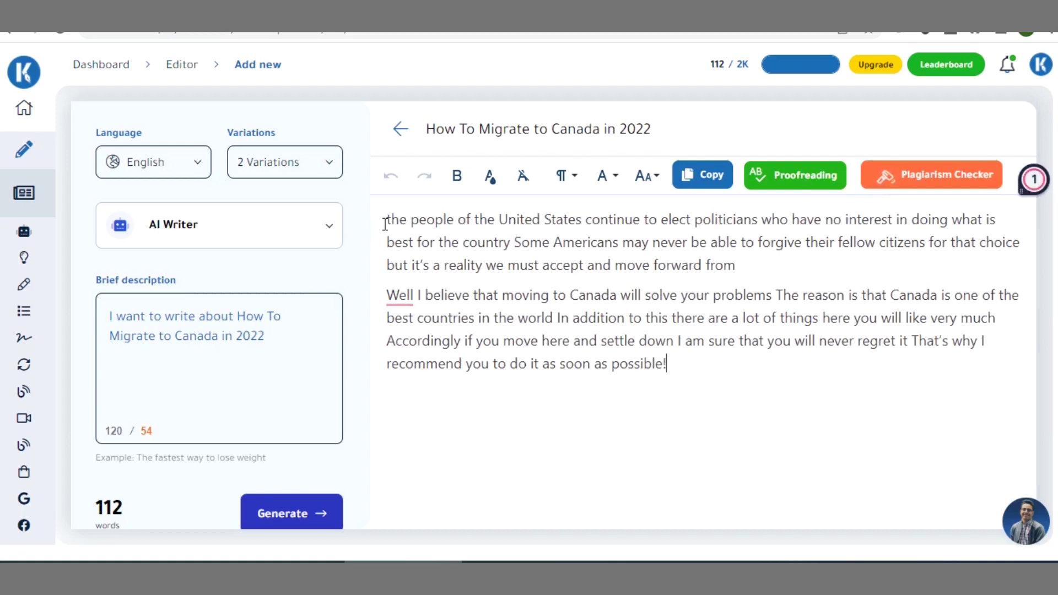
Select the first generated paragraph about leaving the United States.
{"action": "left_click_drag", "start_coordinate": [385, 223], "coordinate": [792, 273]}
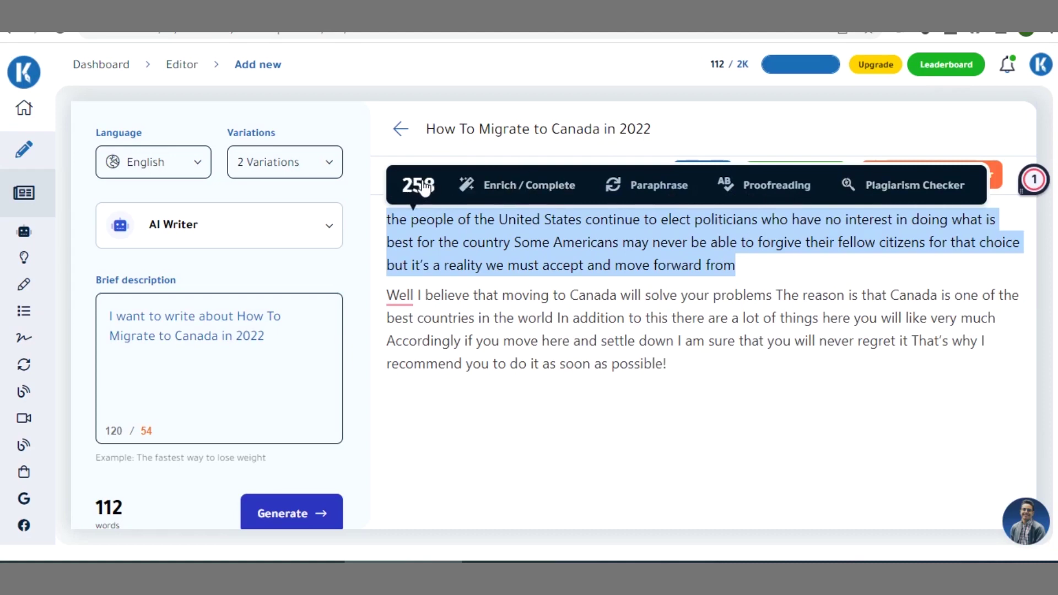
Enrich the first paragraph with an added sentence, then select its parts to compare.
{"action": "left_click", "coordinate": [537, 194]}
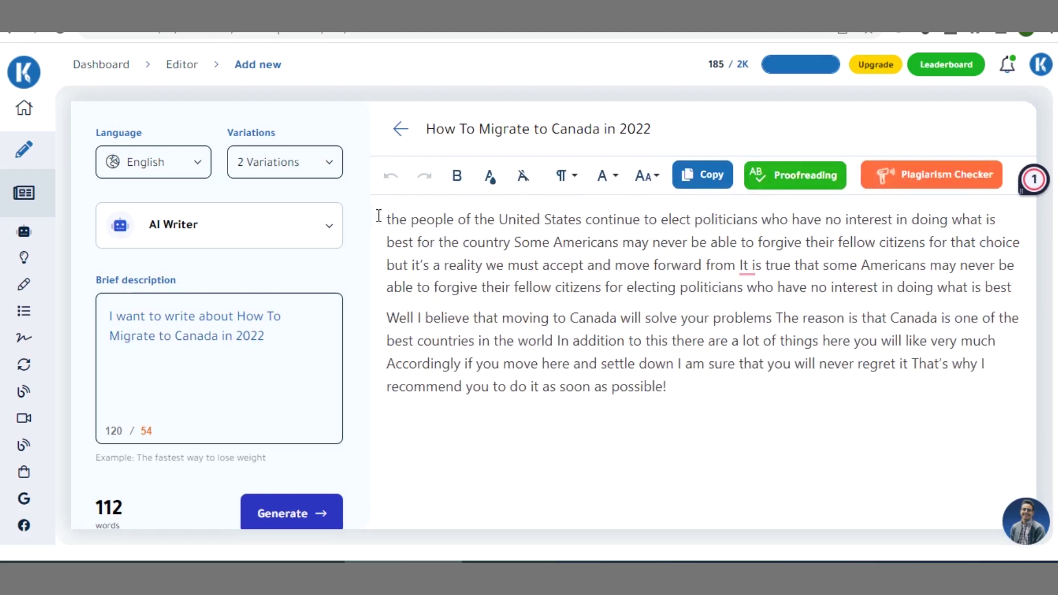
{"action": "left_click_drag", "start_coordinate": [383, 218], "coordinate": [934, 274]}
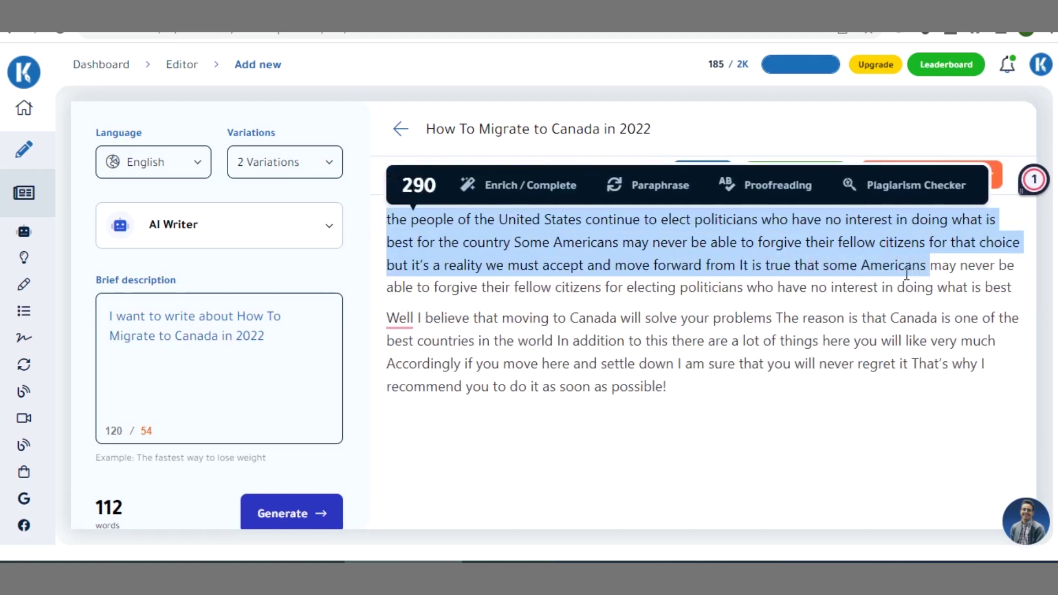
{"action": "left_click", "coordinate": [740, 267]}
{"action": "left_click_drag", "start_coordinate": [740, 266], "coordinate": [1015, 292]}
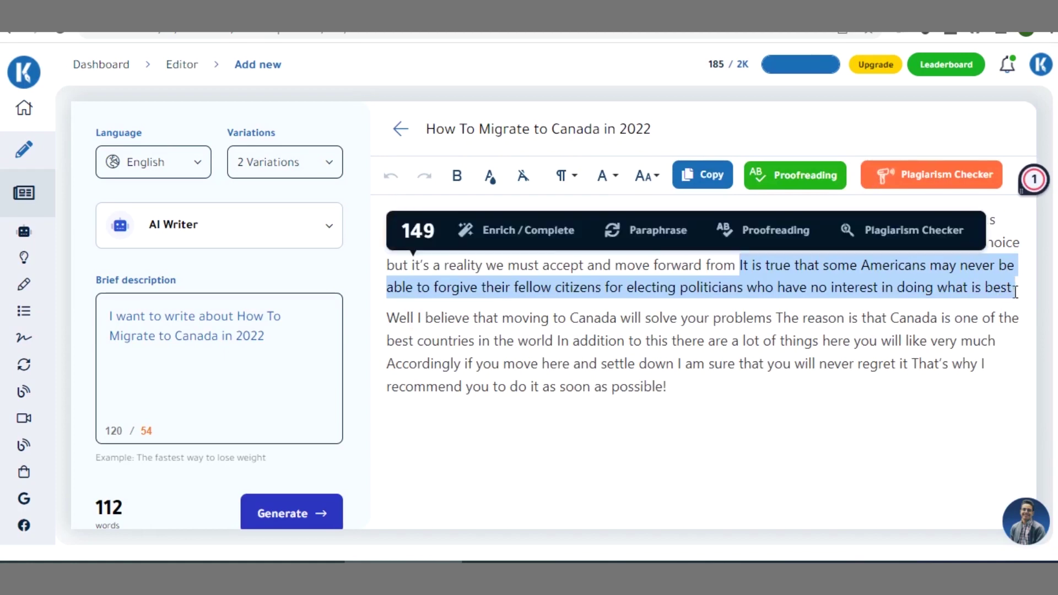
{"action": "left_click", "coordinate": [1021, 291]}
{"action": "left_click_drag", "start_coordinate": [1020, 290], "coordinate": [394, 219]}
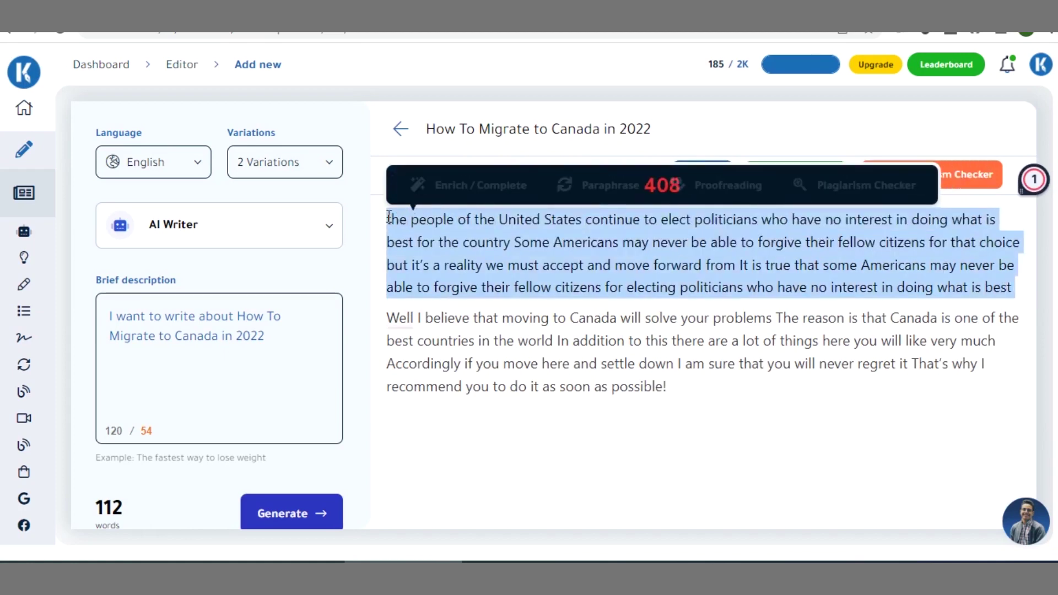
{"action": "left_click", "coordinate": [566, 268]}
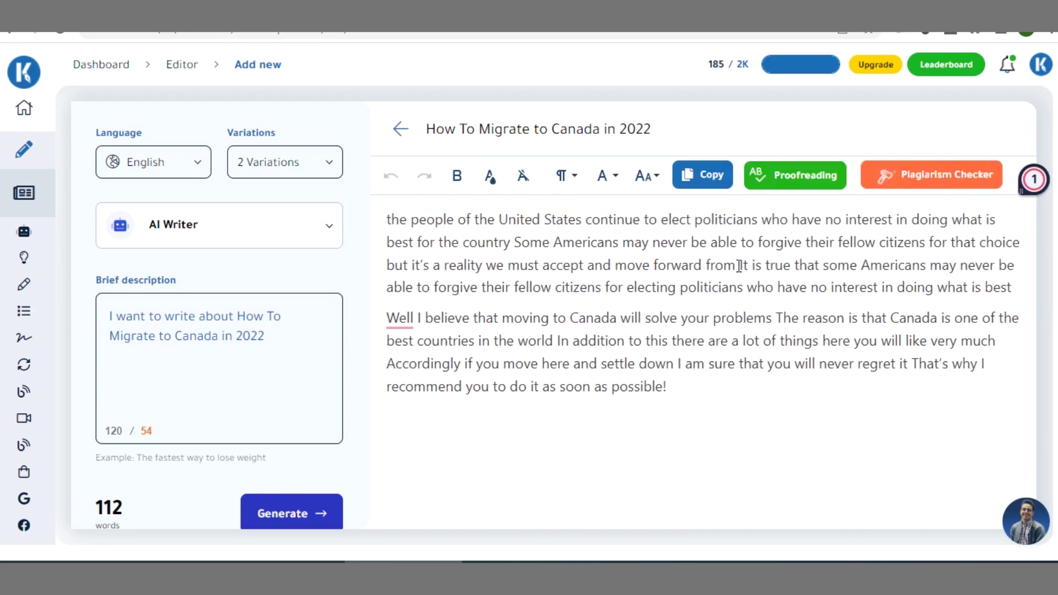
{"action": "left_click_drag", "start_coordinate": [736, 265], "coordinate": [379, 224]}
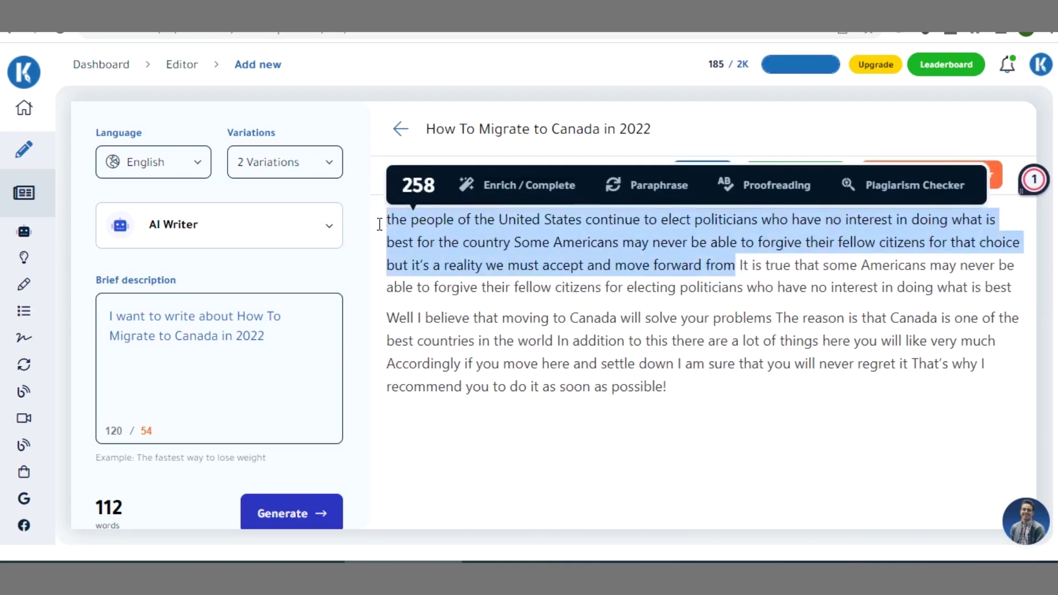
Paraphrase the opening passage, then proofread it so it starts with a capital 'The'.
{"action": "left_click", "coordinate": [675, 195]}
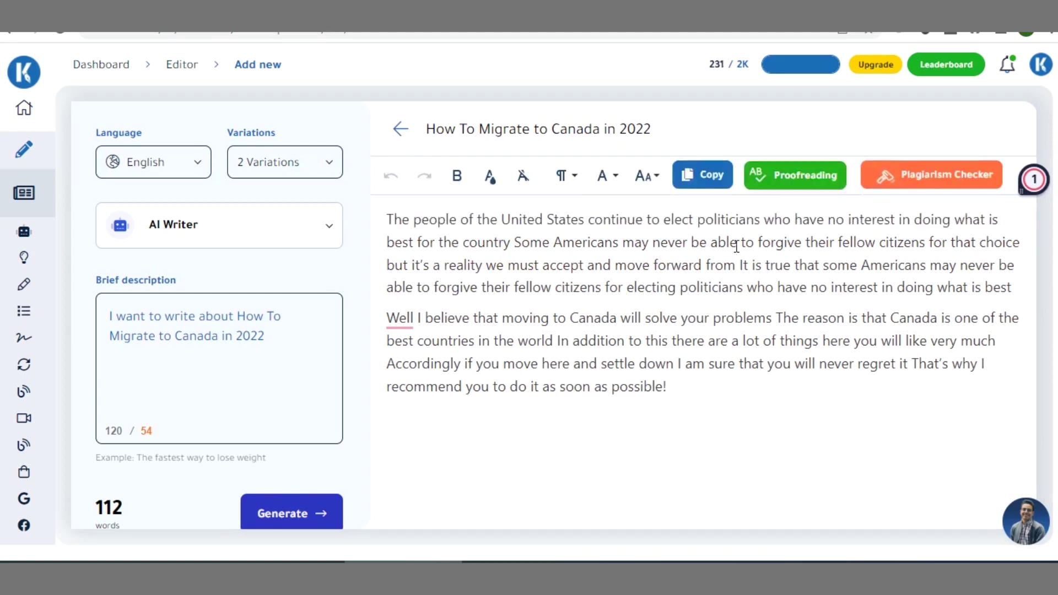
{"action": "left_click_drag", "start_coordinate": [747, 265], "coordinate": [378, 218]}
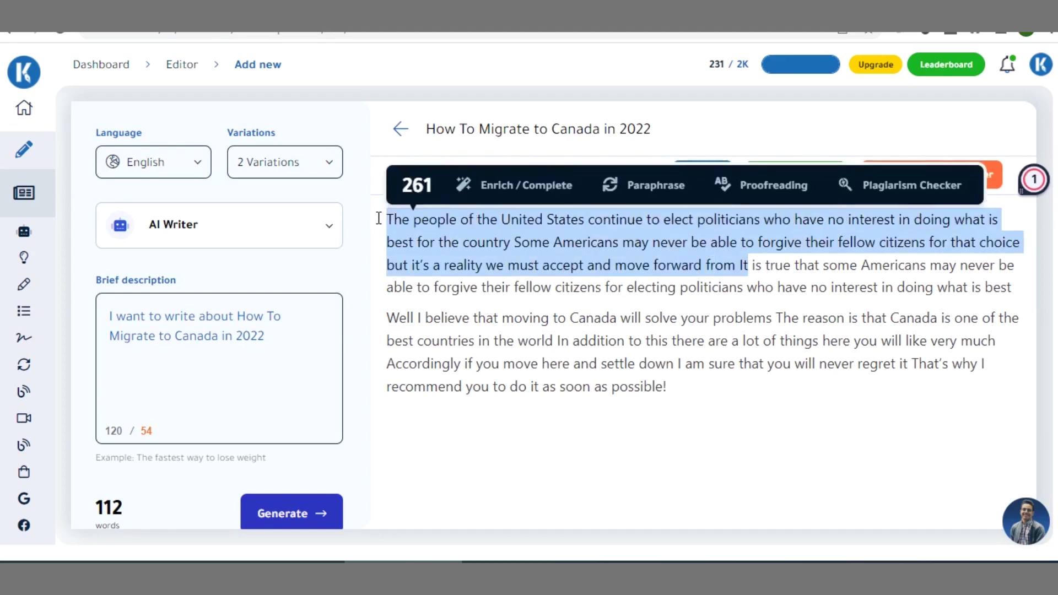
{"action": "left_click", "coordinate": [770, 189]}
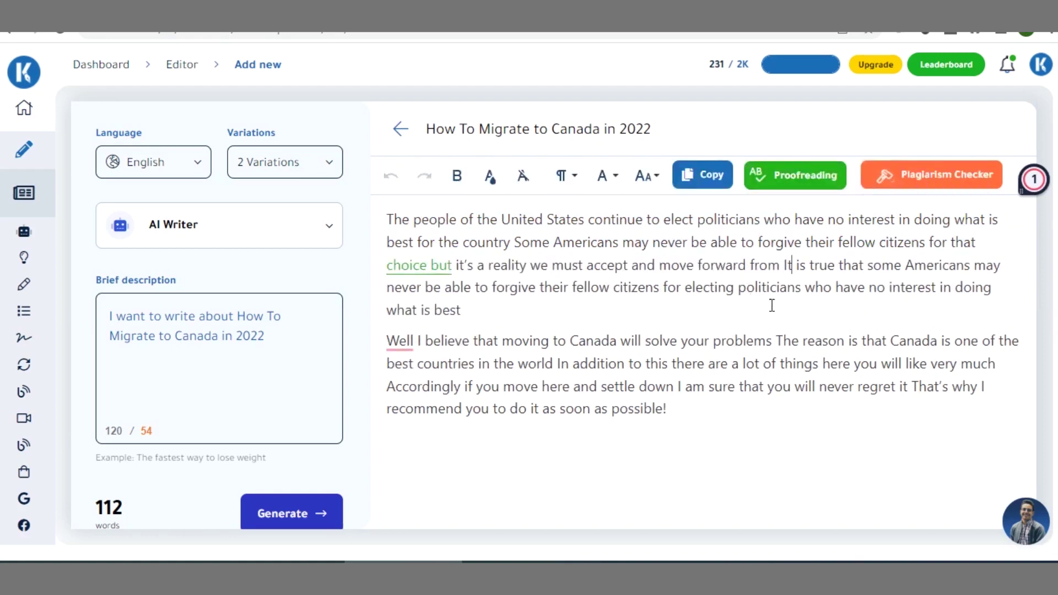
Select the whole article text and run the Plagiarism Checker on it.
{"action": "left_click", "coordinate": [717, 421]}
{"action": "left_click_drag", "start_coordinate": [717, 421], "coordinate": [366, 205]}
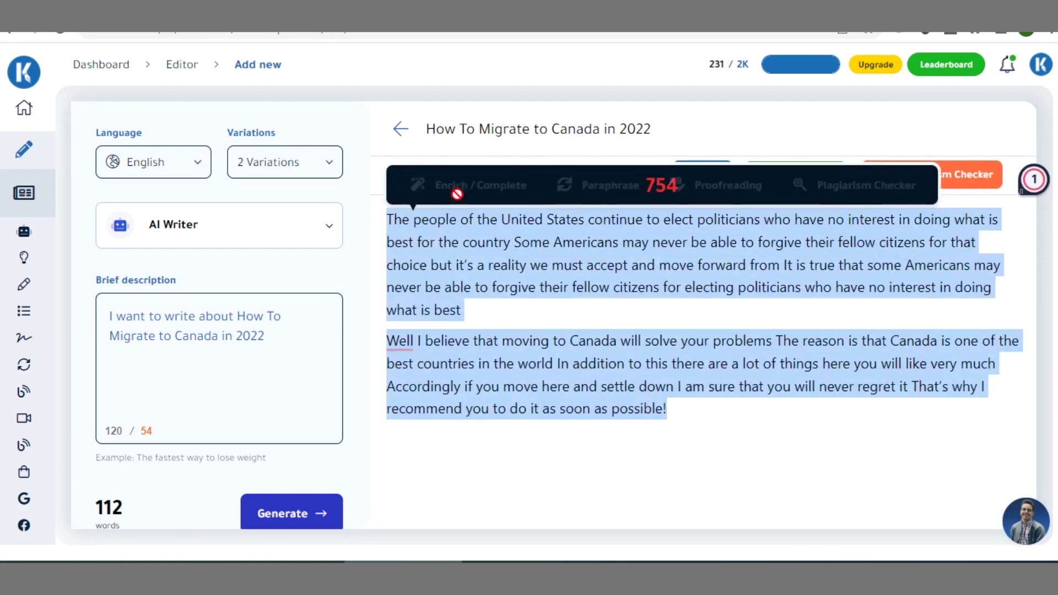
{"action": "left_click", "coordinate": [855, 269]}
{"action": "left_click", "coordinate": [859, 176]}
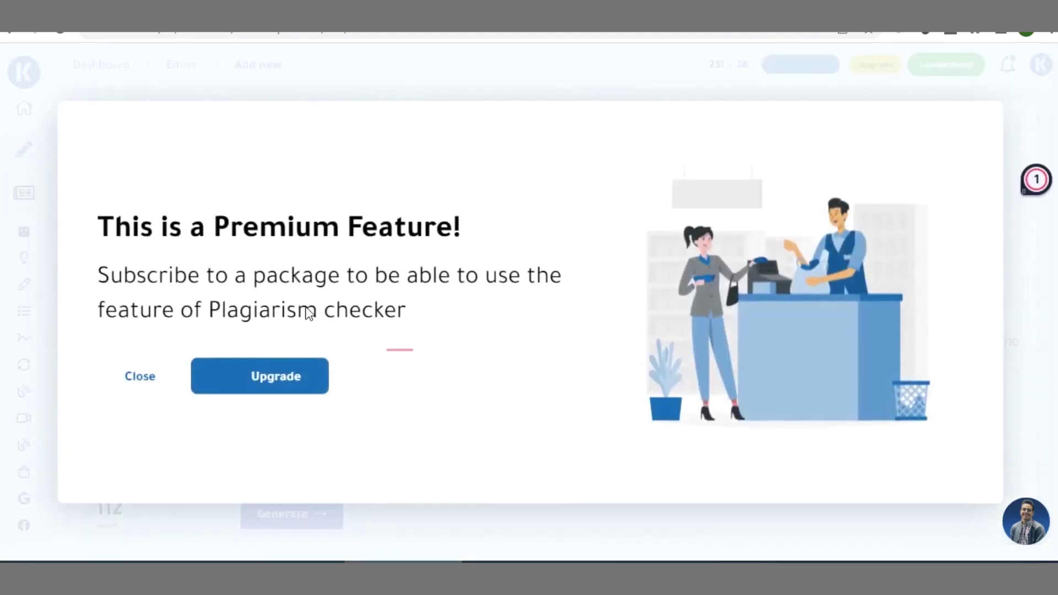
Close the Premium Feature notice and generate another paragraph from the same description.
{"action": "left_click", "coordinate": [136, 377]}
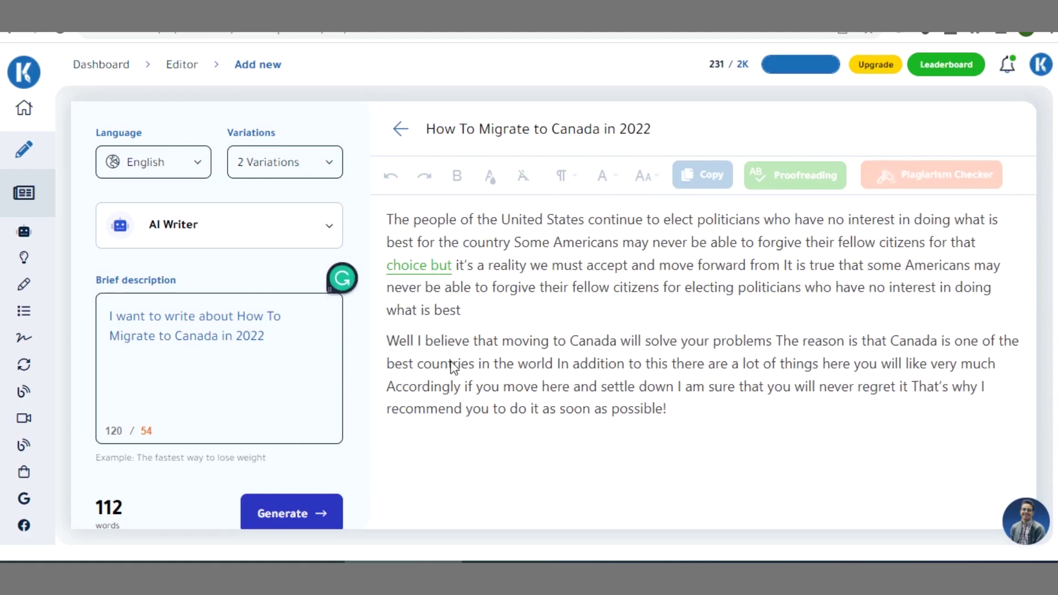
{"action": "left_click", "coordinate": [284, 518]}
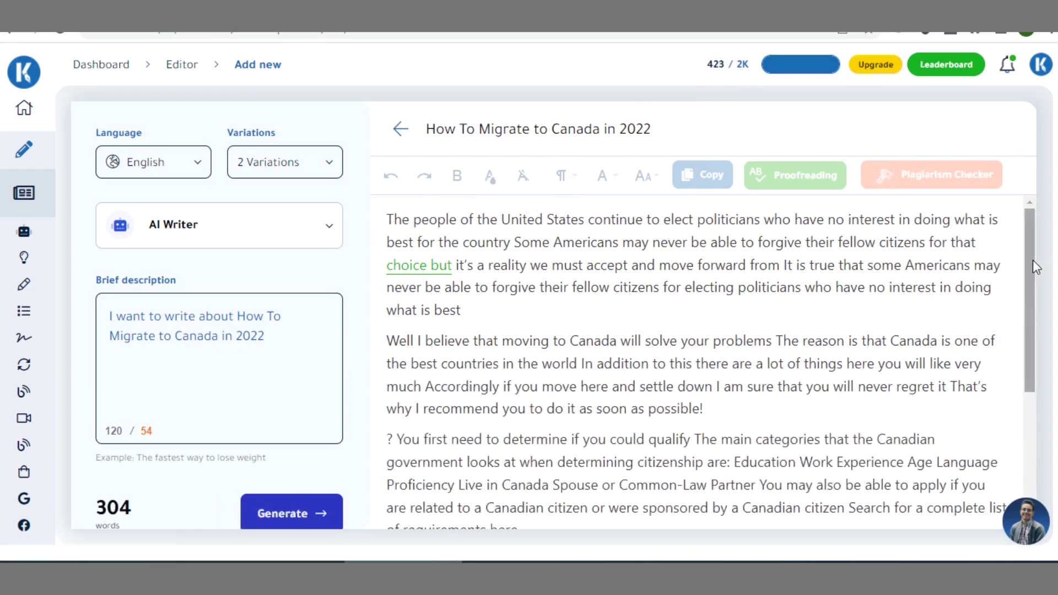
Scroll the editor to read the new paragraphs on qualifying and needing a Canadian job offer.
{"action": "left_click_drag", "start_coordinate": [1033, 264], "coordinate": [1029, 295]}
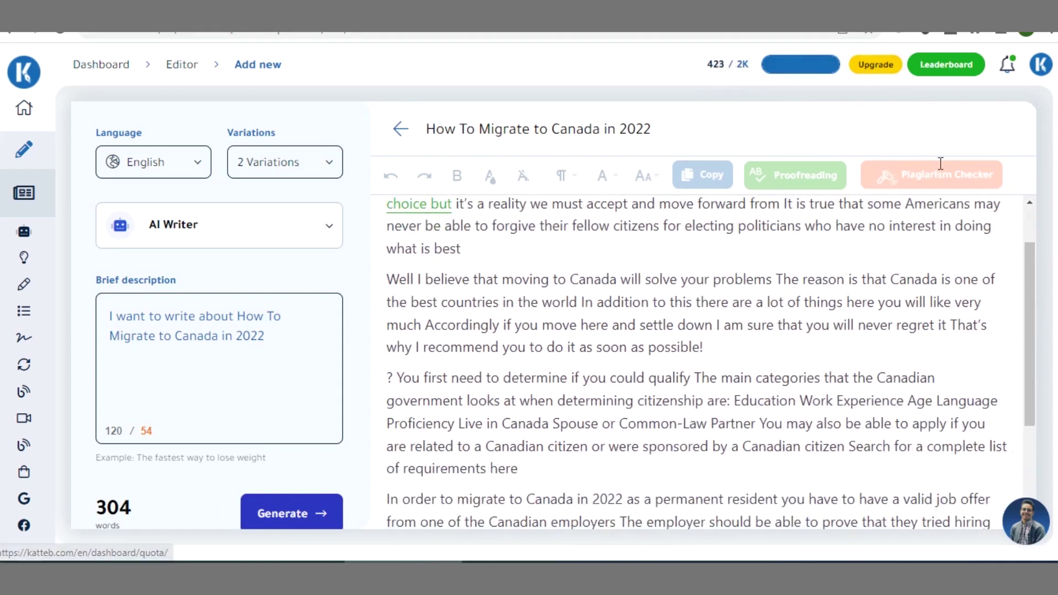
{"action": "left_click_drag", "start_coordinate": [1035, 259], "coordinate": [1036, 352]}
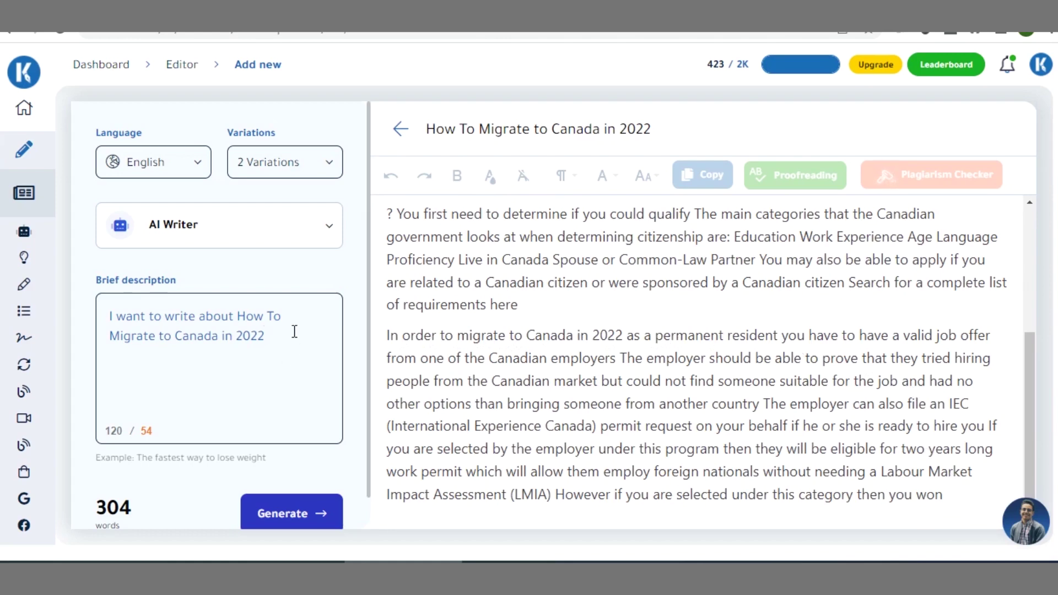
Insert 'from Africa' before 'in 2022' in the description, generate two more paragraphs, then start a new document.
{"action": "key", "text": "Left"}
{"action": "key", "text": "Left"}
{"action": "key", "text": "Left"}
{"action": "key", "text": "Left"}
{"action": "key", "text": "Left"}
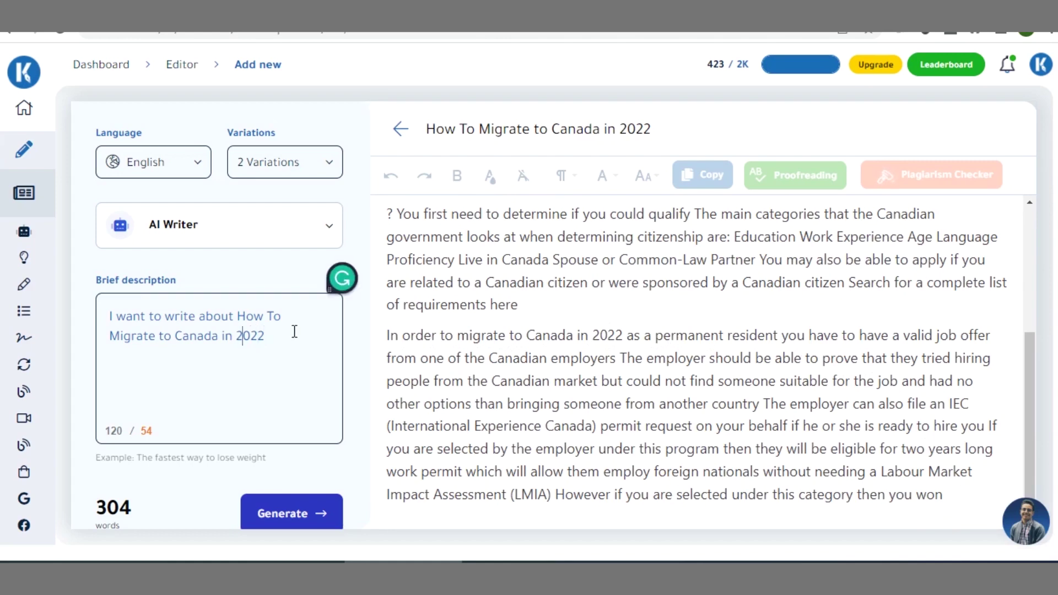
{"action": "key", "text": "Left"}
{"action": "type", "text": "from Africa"}
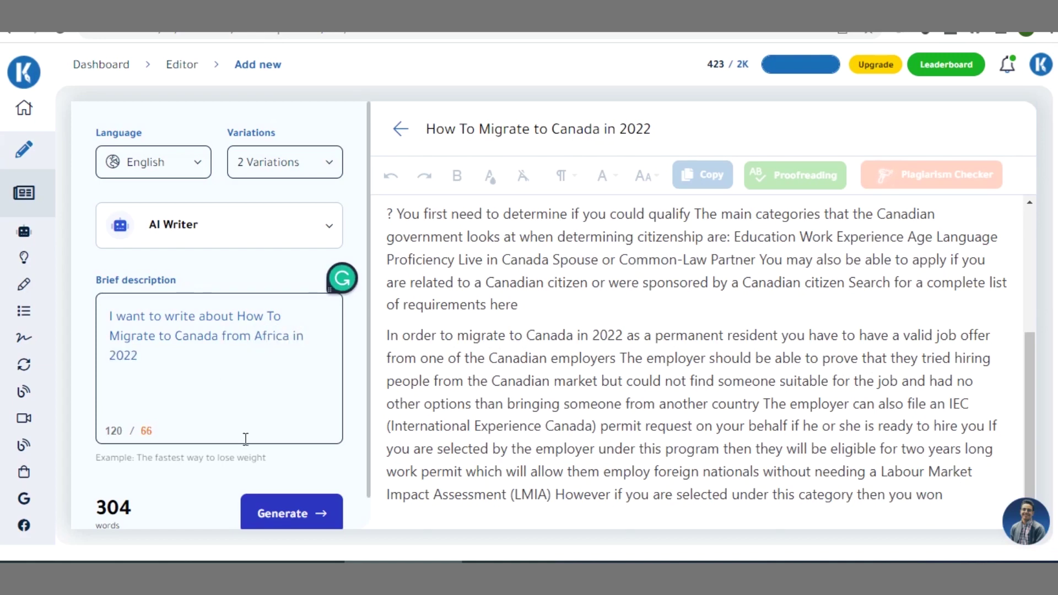
{"action": "left_click", "coordinate": [301, 515]}
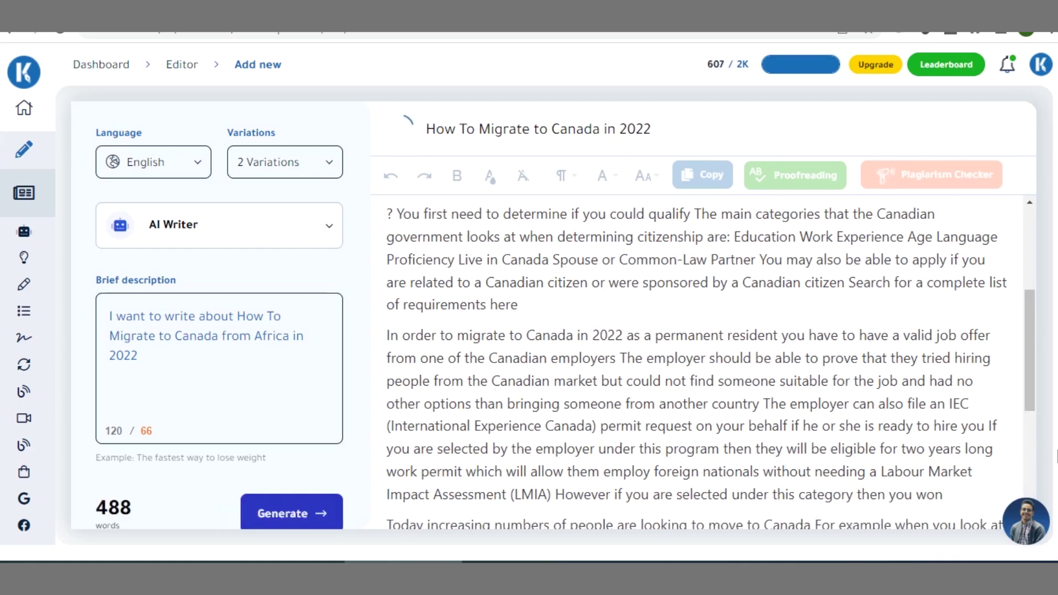
{"action": "left_click", "coordinate": [1033, 466]}
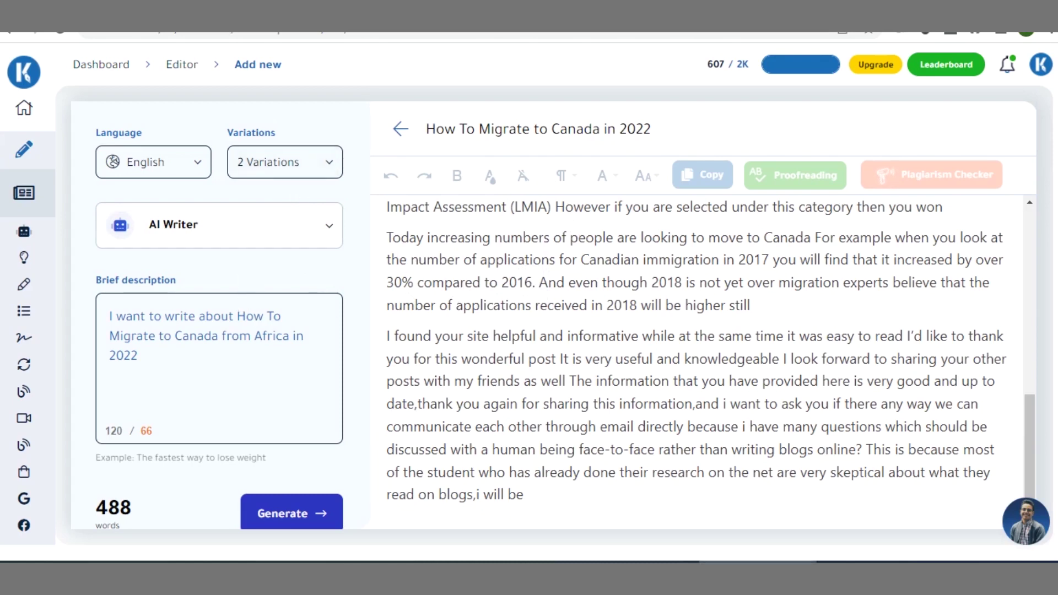
{"action": "left_click", "coordinate": [230, 64]}
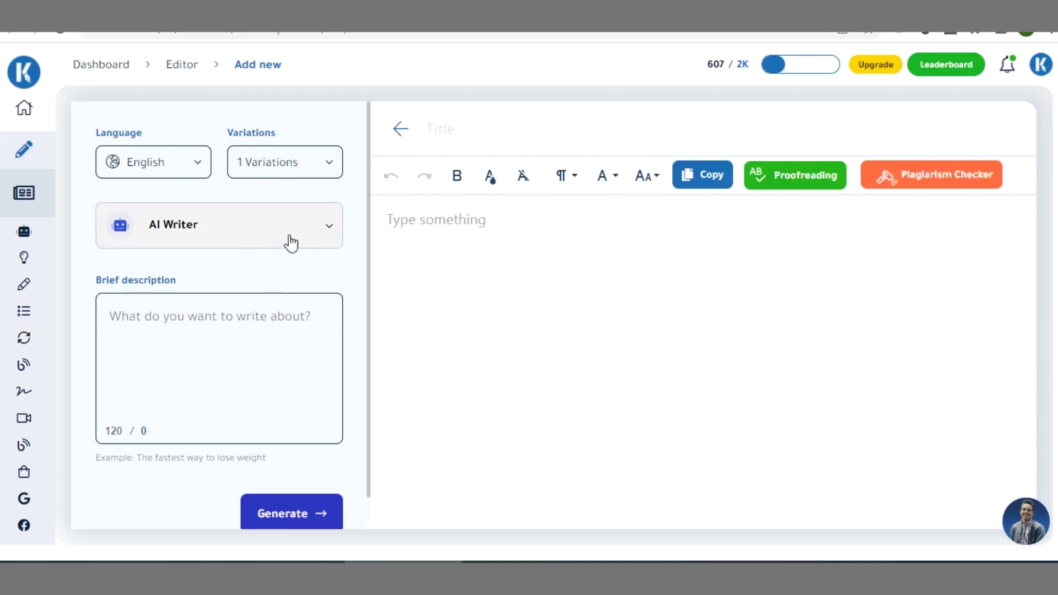
Title the article 'How to study in Canada without IELTS in 2022', reuse it as description, and generate.
{"action": "type", "text": "How"}
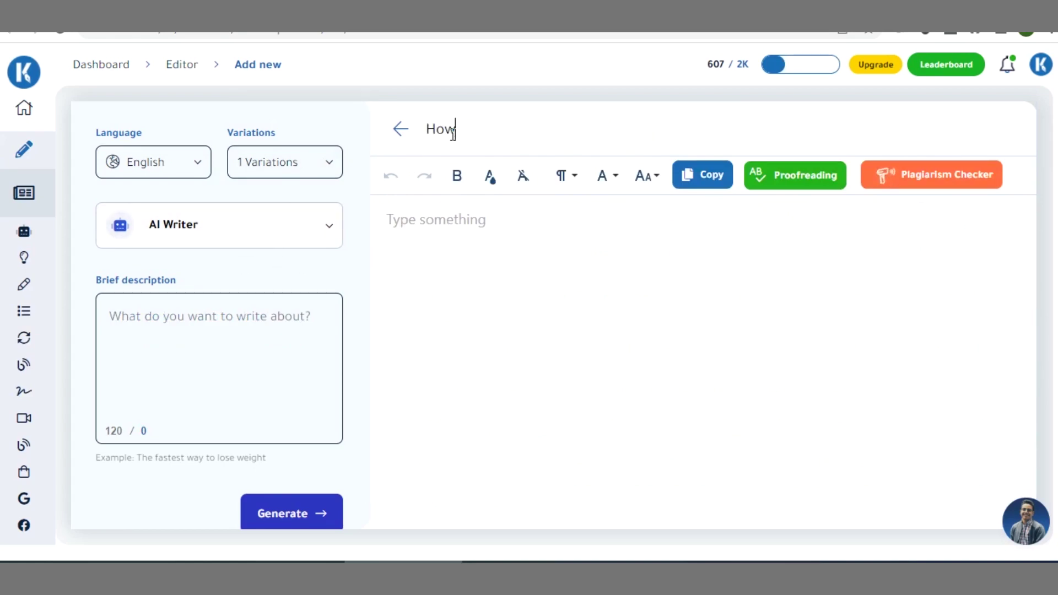
{"action": "type", "text": " to study in Canaad"}
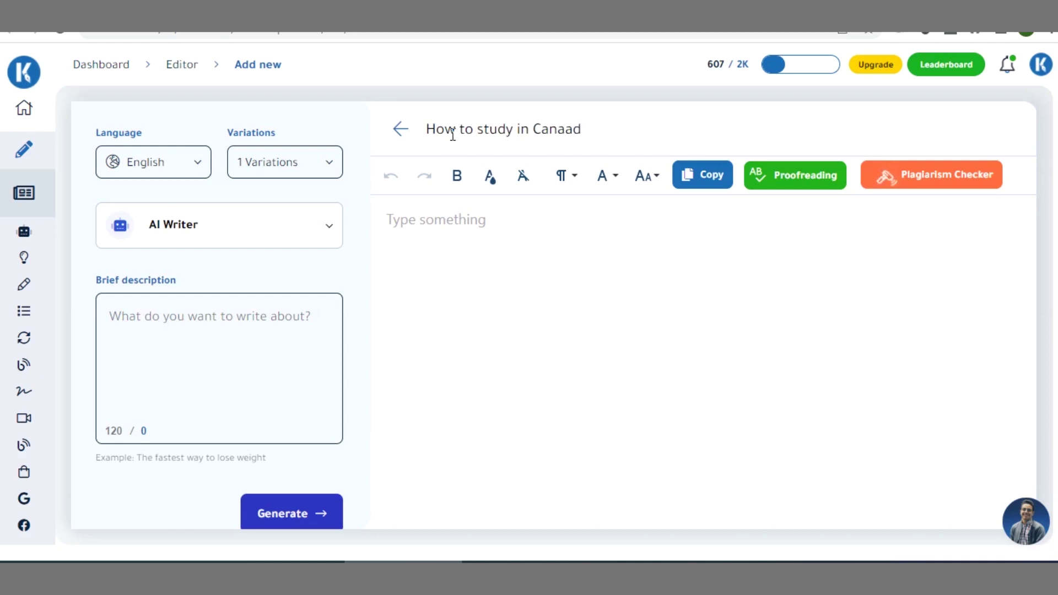
{"action": "type", "text": "da wi"}
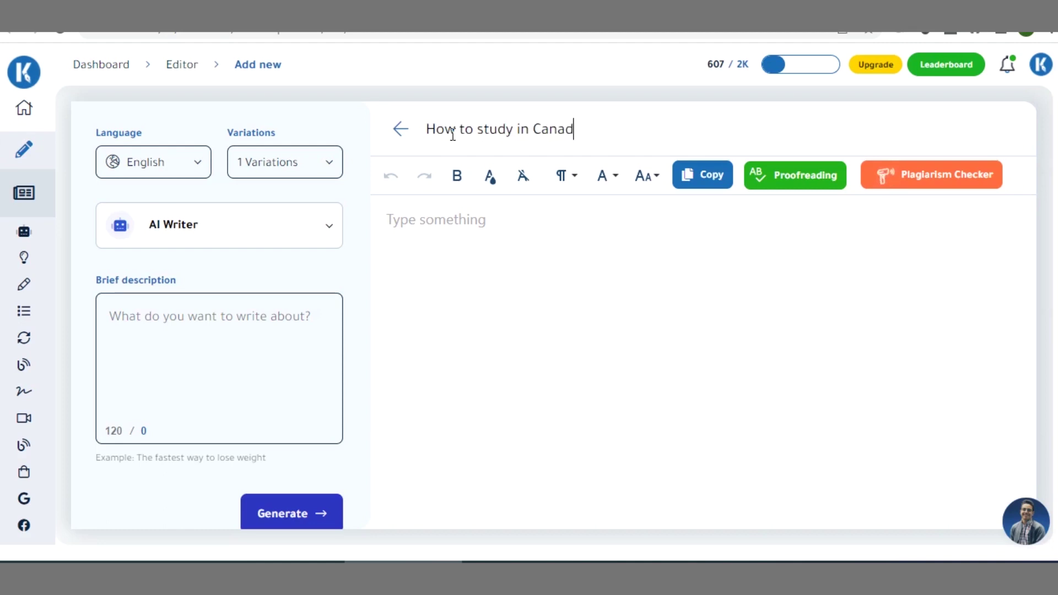
{"action": "type", "text": "th"}
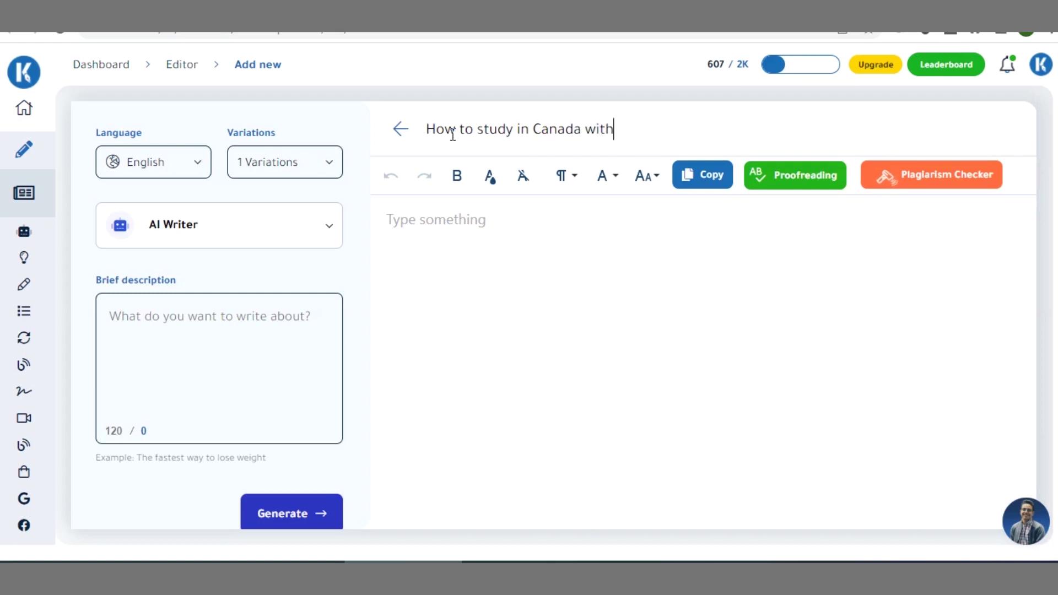
{"action": "type", "text": "out IELTS in "}
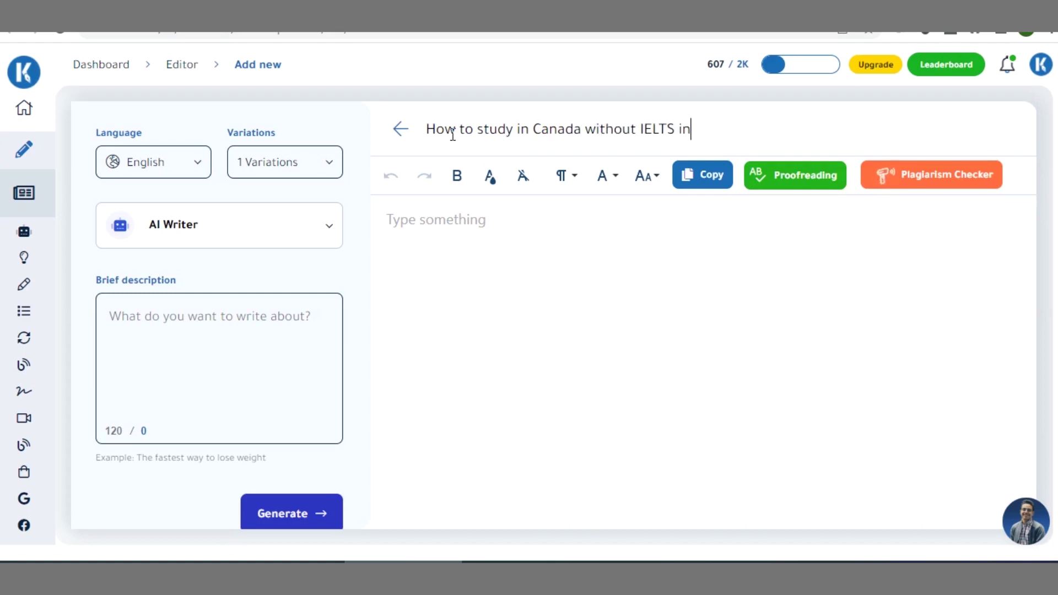
{"action": "type", "text": "2022"}
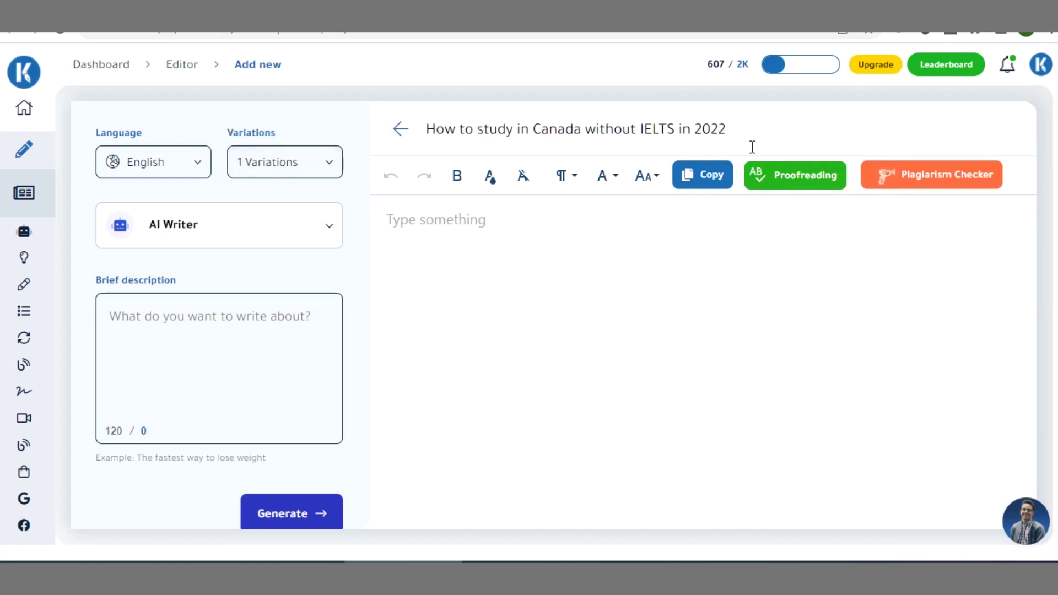
{"action": "key", "text": "ctrl+a"}
{"action": "key", "text": "ctrl+c"}
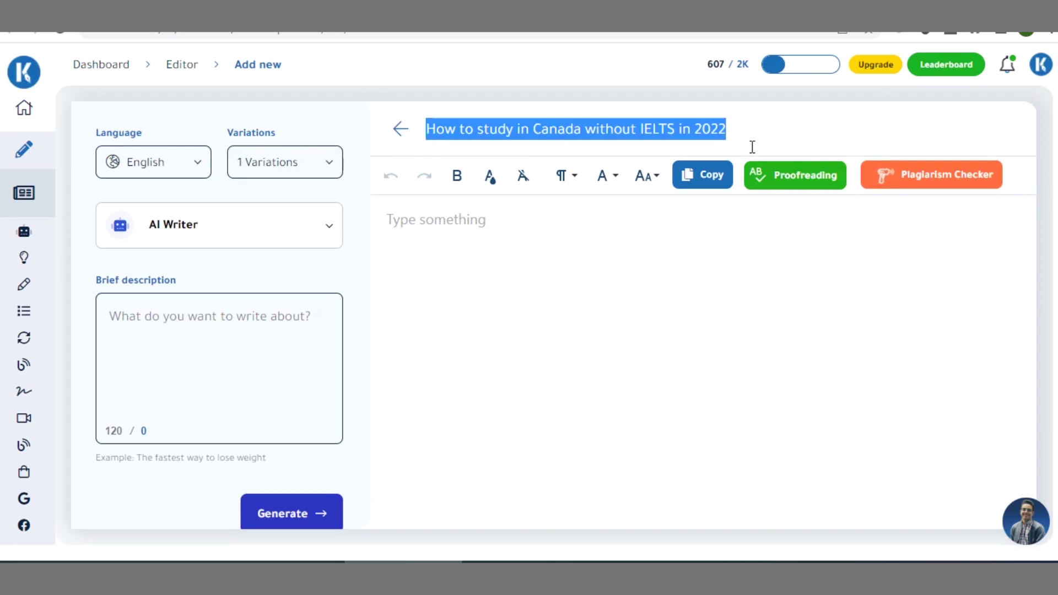
{"action": "left_click", "coordinate": [233, 353]}
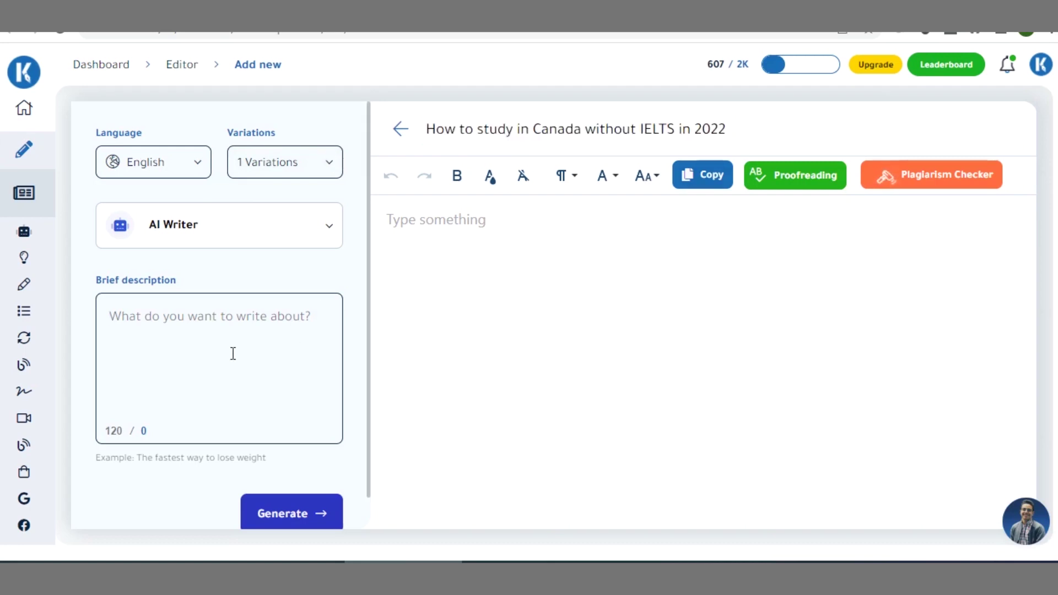
{"action": "key", "text": "ctrl+v"}
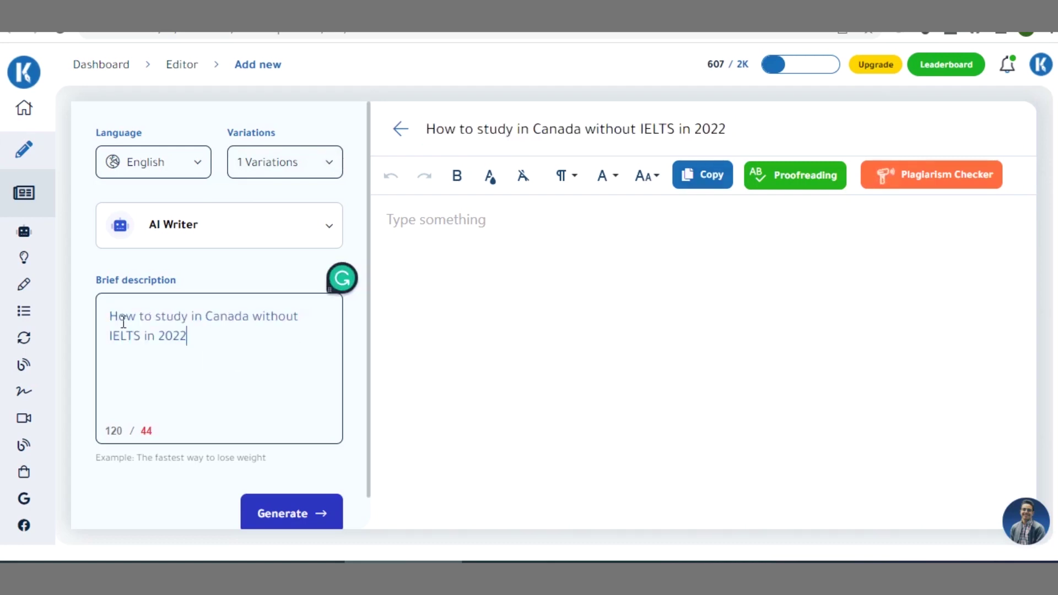
{"action": "left_click", "coordinate": [287, 507]}
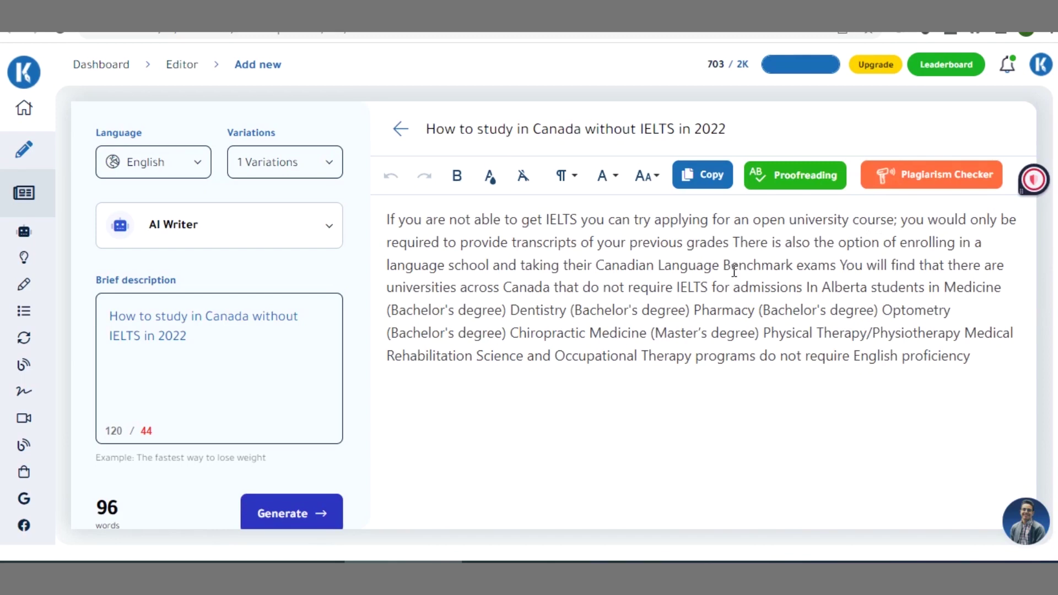
End the generated paragraph with a period after 'proficiency' and add a new line.
{"action": "left_click_drag", "start_coordinate": [386, 223], "coordinate": [980, 357]}
{"action": "left_click", "coordinate": [980, 357]}
{"action": "type", "text": "."}
{"action": "key", "text": "Return"}
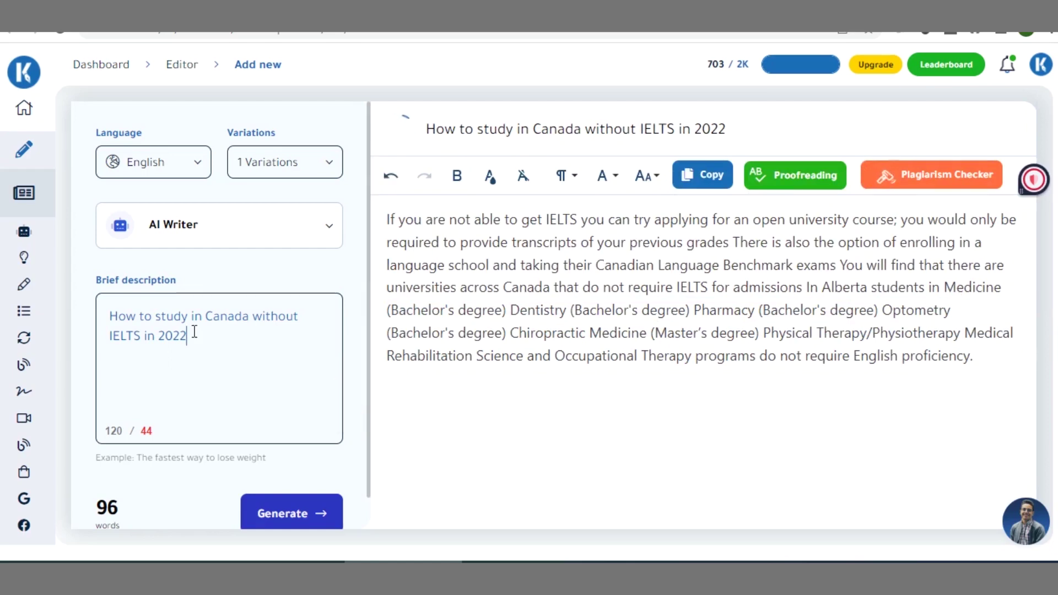
Select the article title and leave the Katteb editor for a blank browser page.
{"action": "left_click_drag", "start_coordinate": [194, 332], "coordinate": [107, 310]}
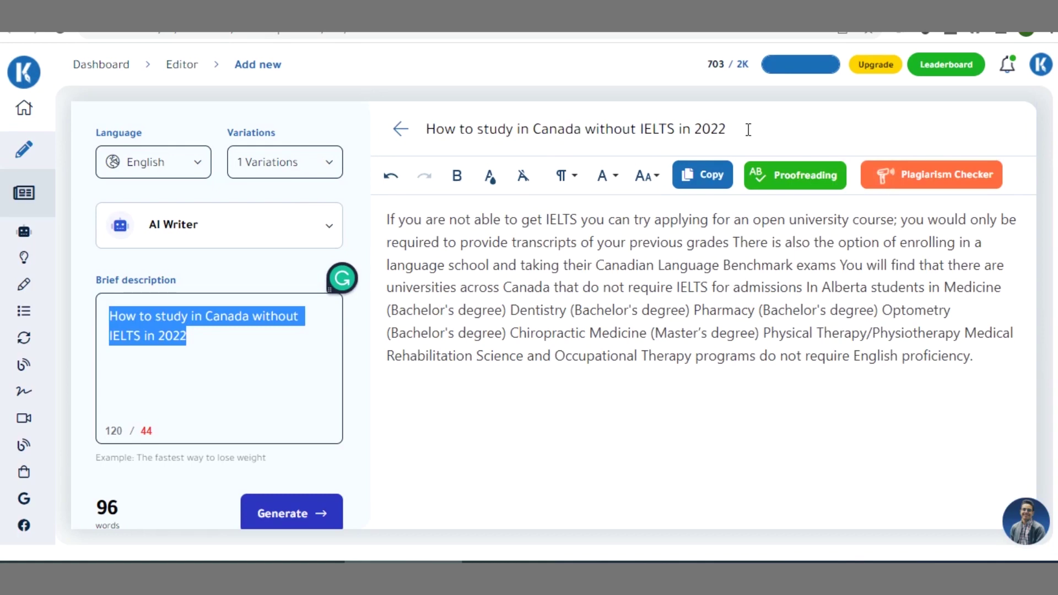
{"action": "left_click_drag", "start_coordinate": [748, 129], "coordinate": [402, 125]}
{"action": "key", "text": "ctrl+c"}
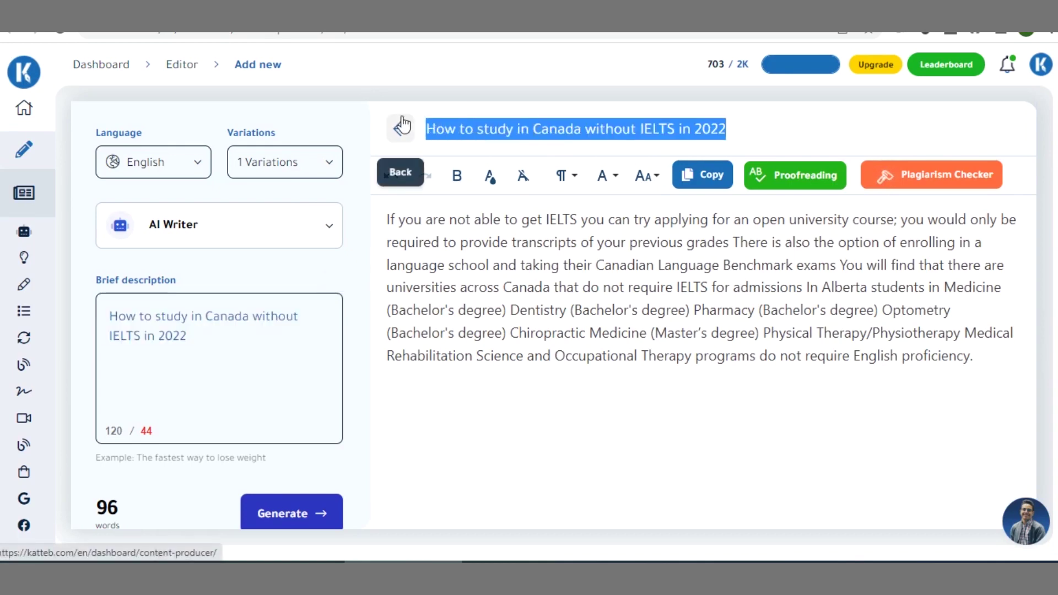
{"action": "left_click", "coordinate": [401, 126]}
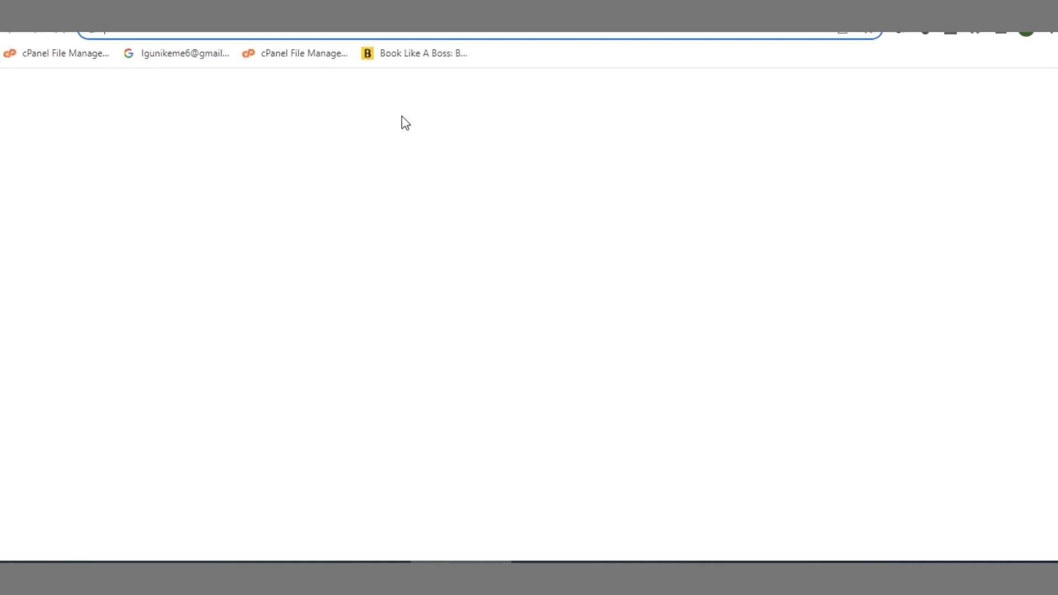
Search Google for the exact quoted phrase 'How to study in Canada without IELTS in 2022'.
{"action": "type", "text": "goo"}
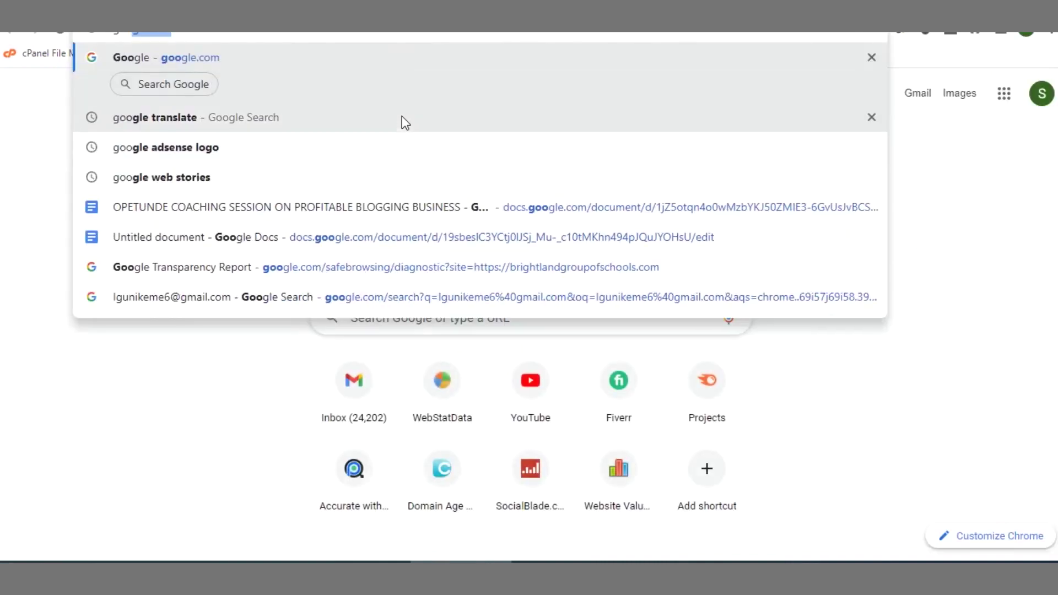
{"action": "key", "text": "Return"}
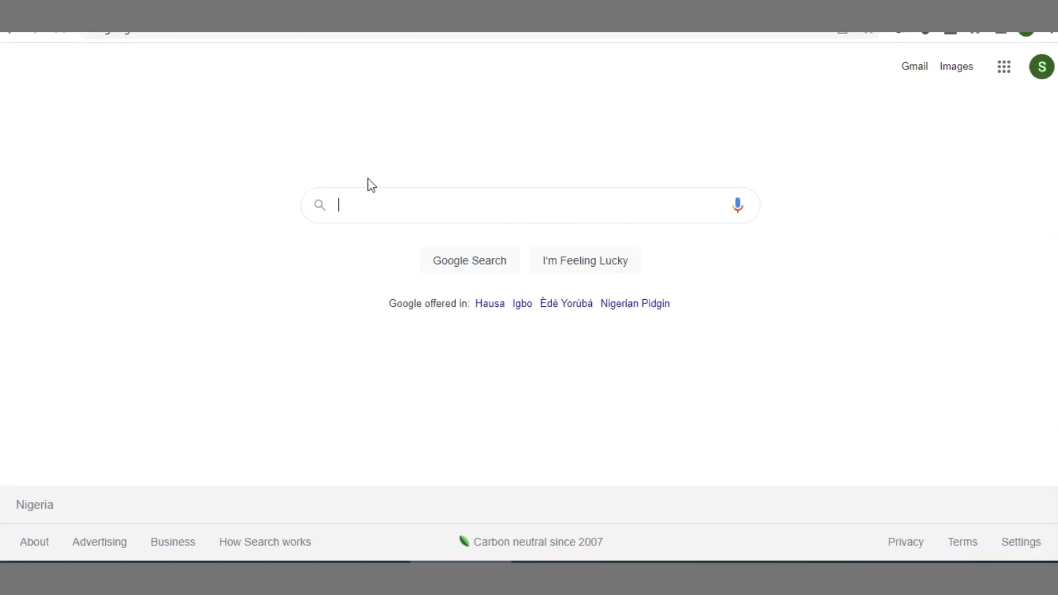
{"action": "type", "text": "\""}
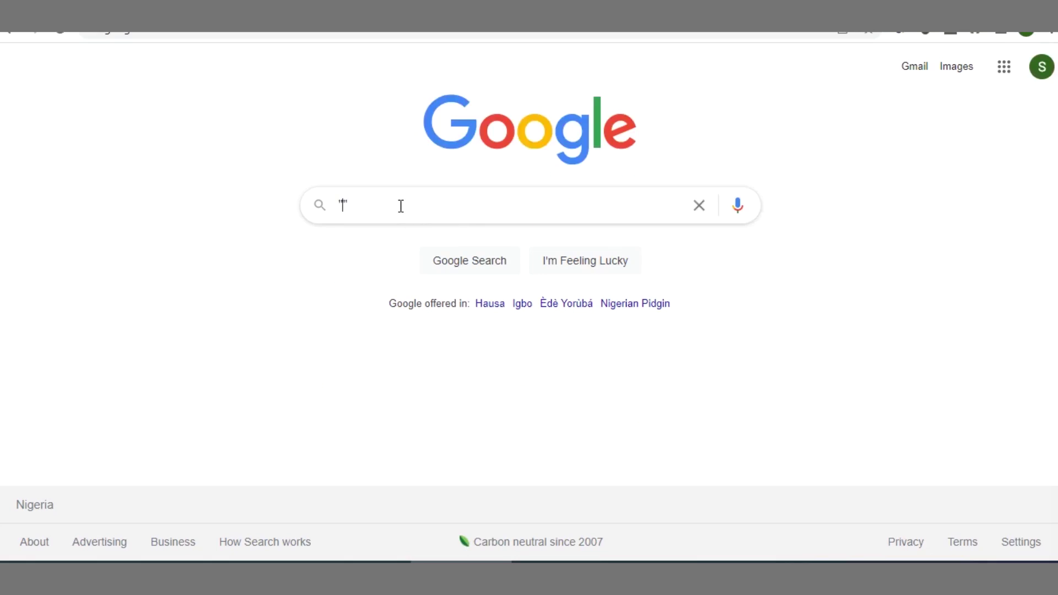
{"action": "key", "text": "ctrl+v"}
{"action": "key", "text": "Left"}
{"action": "key", "text": "Left"}
{"action": "key", "text": "Left"}
{"action": "key", "text": "Left"}
{"action": "key", "text": "Left"}
{"action": "key", "text": "Left"}
{"action": "key", "text": "Left"}
{"action": "key", "text": "Left"}
{"action": "key", "text": "Left"}
{"action": "key", "text": "Left"}
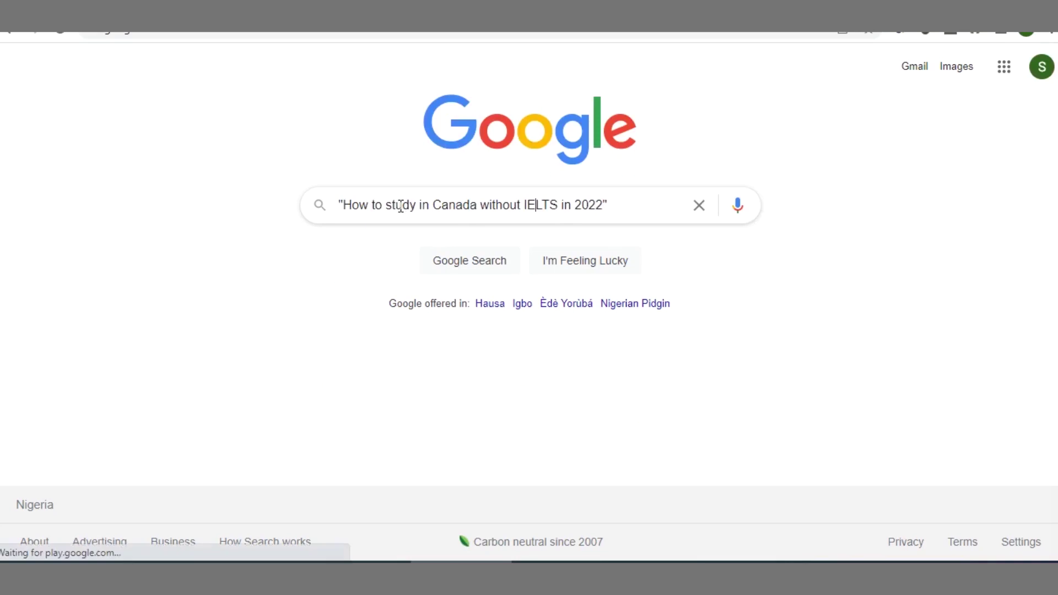
{"action": "key", "text": "Left"}
{"action": "key", "text": "Left"}
{"action": "key", "text": "Left"}
{"action": "key", "text": "Left"}
{"action": "key", "text": "Left"}
{"action": "key", "text": "Left"}
{"action": "key", "text": "Left"}
{"action": "key", "text": "Left"}
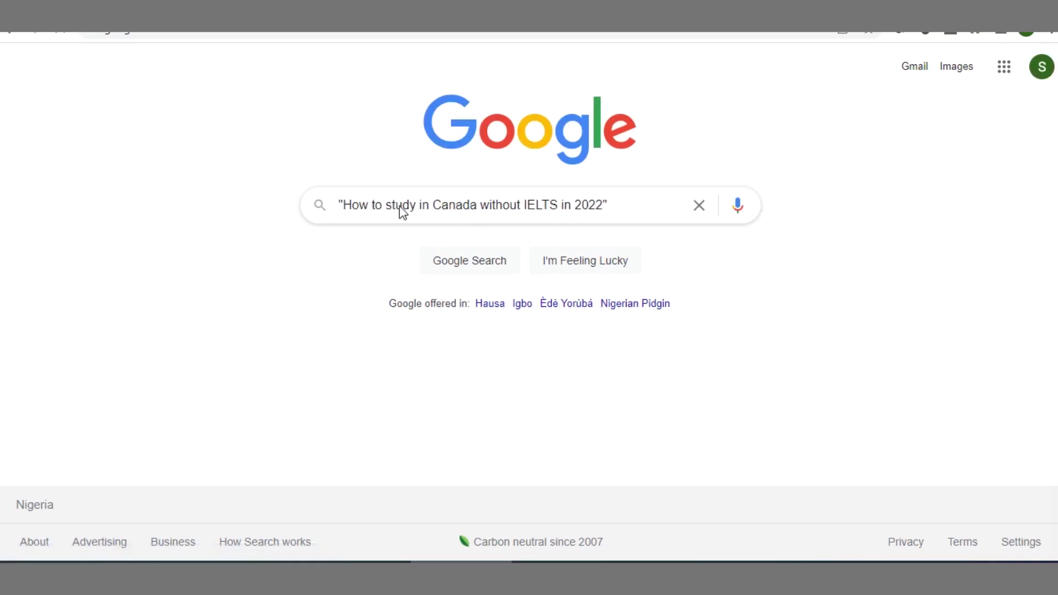
{"action": "key", "text": "Return"}
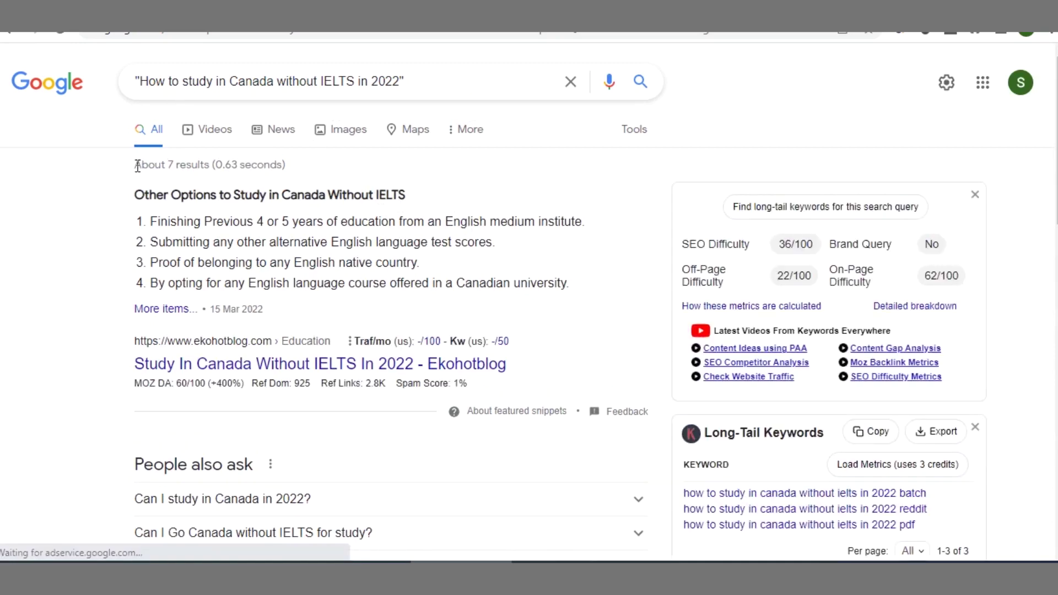
Note the 7 results, then rerun the search with an 'allintitle:' prefix.
{"action": "left_click_drag", "start_coordinate": [136, 165], "coordinate": [293, 170]}
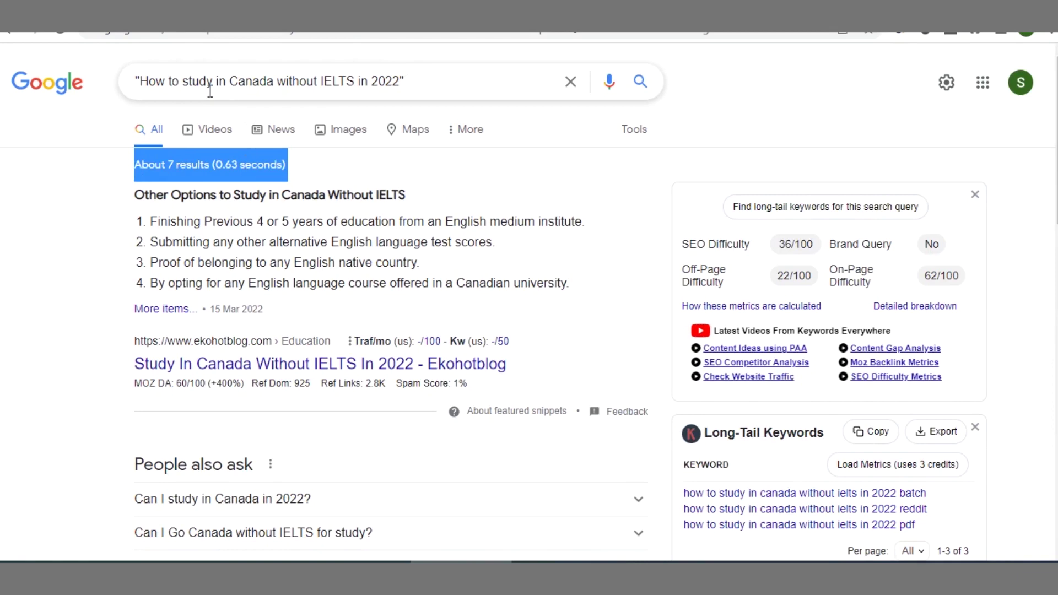
{"action": "left_click", "coordinate": [139, 79]}
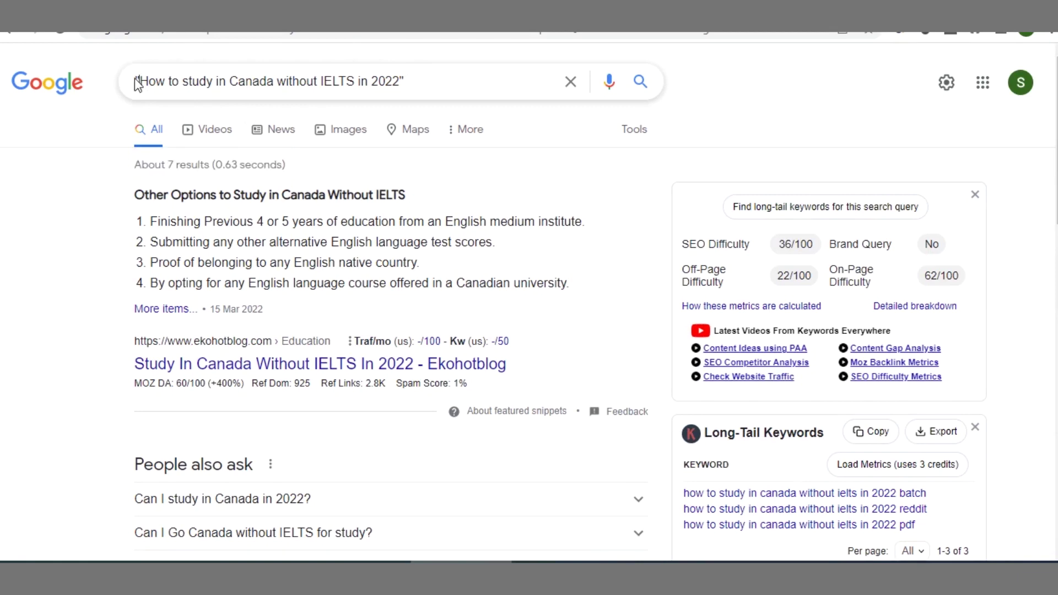
{"action": "type", "text": "all"}
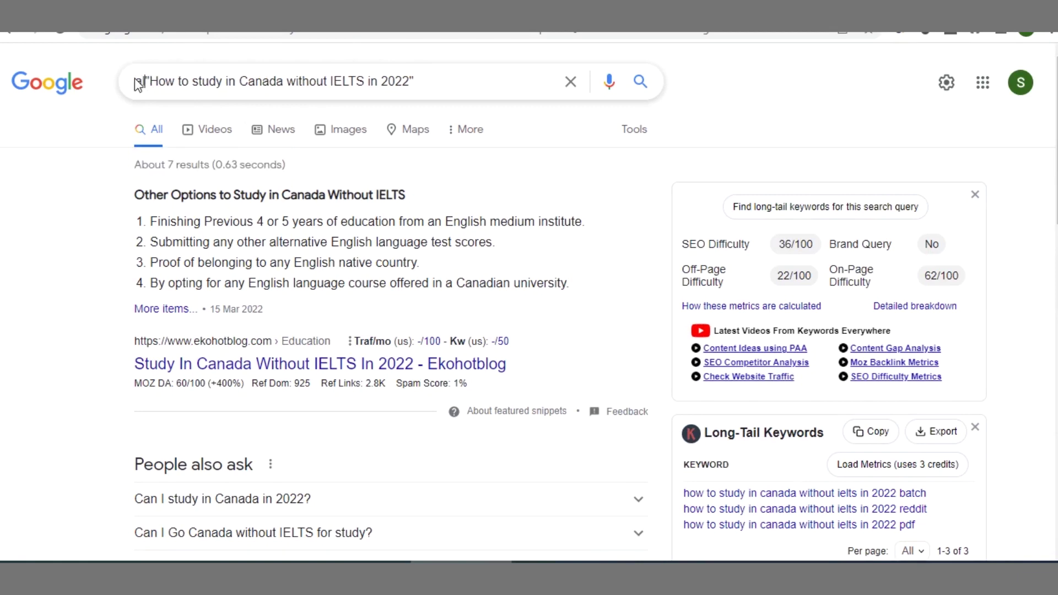
{"action": "type", "text": "intit"}
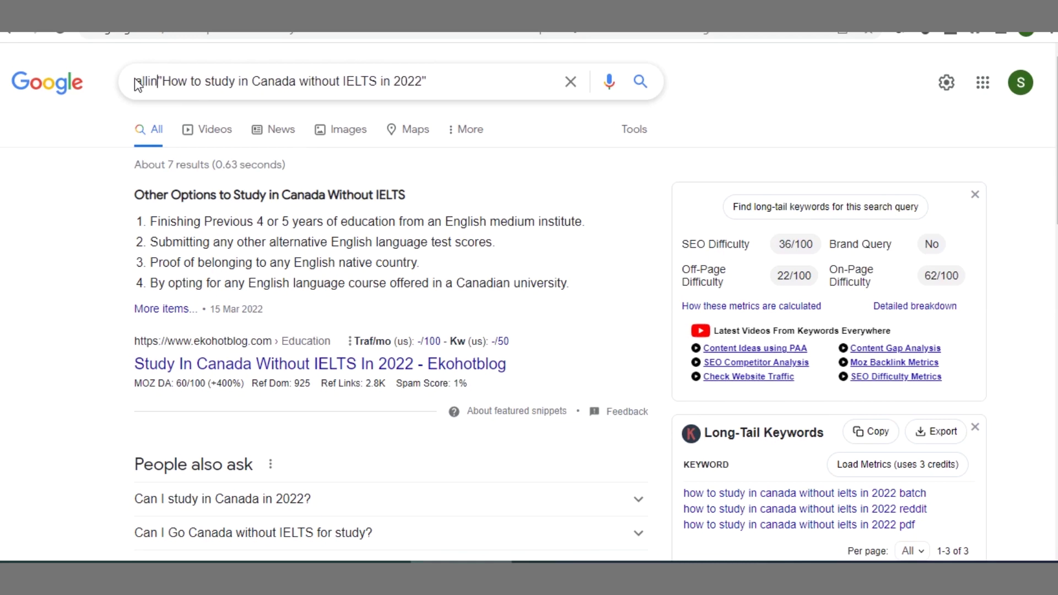
{"action": "type", "text": "le"}
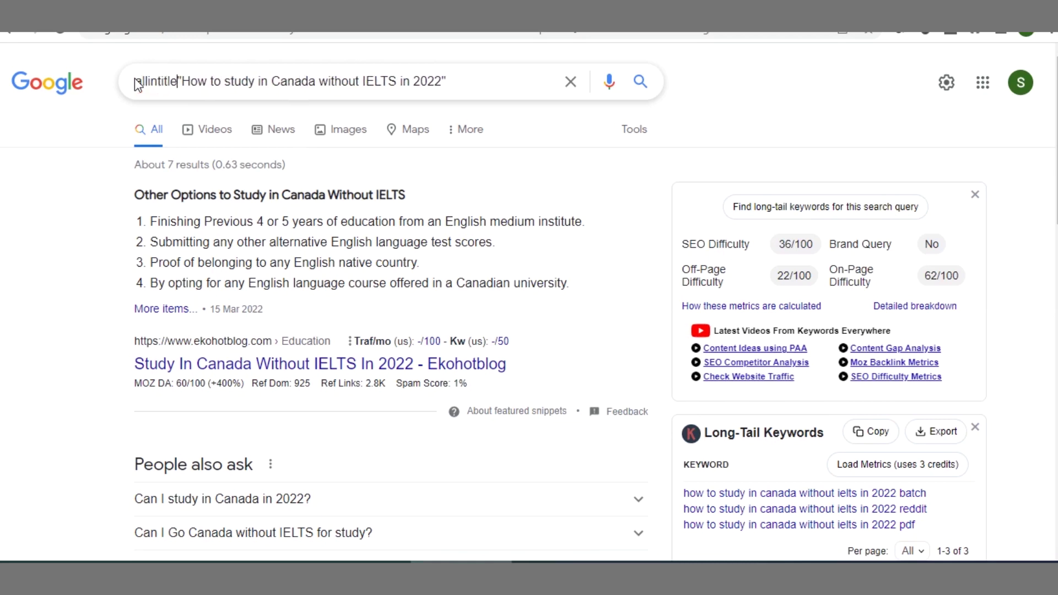
{"action": "type", "text": ":"}
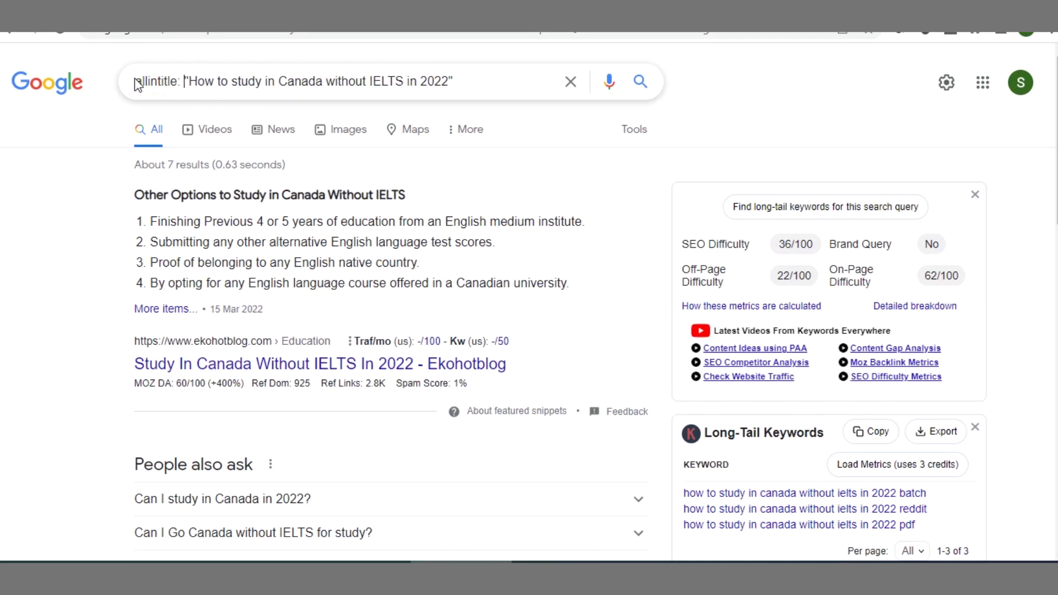
{"action": "key", "text": "Return"}
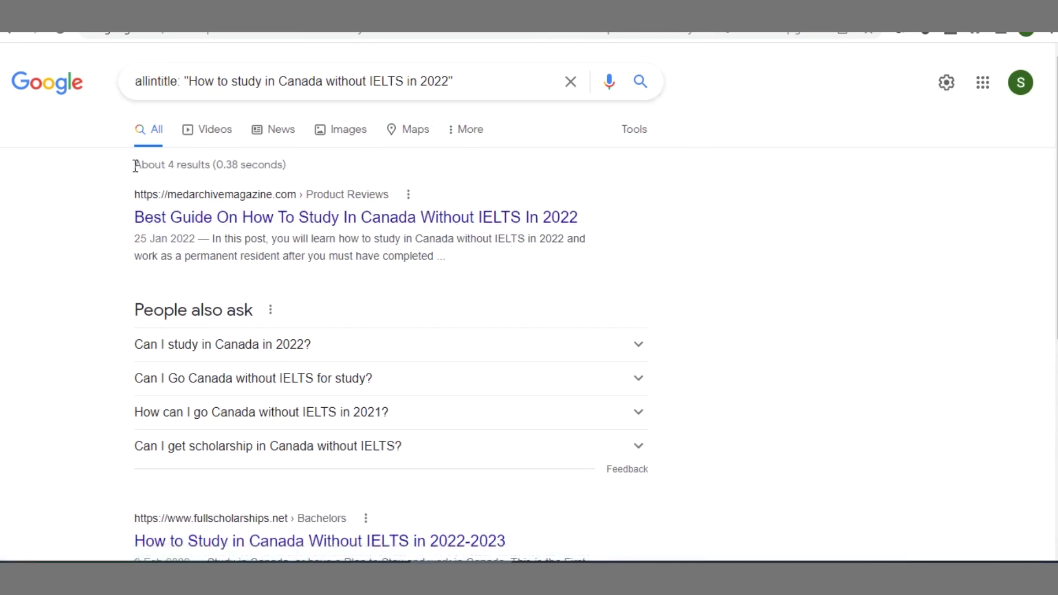
Review the allintitle results count of about 4 and scroll through the results.
{"action": "left_click_drag", "start_coordinate": [135, 165], "coordinate": [214, 166]}
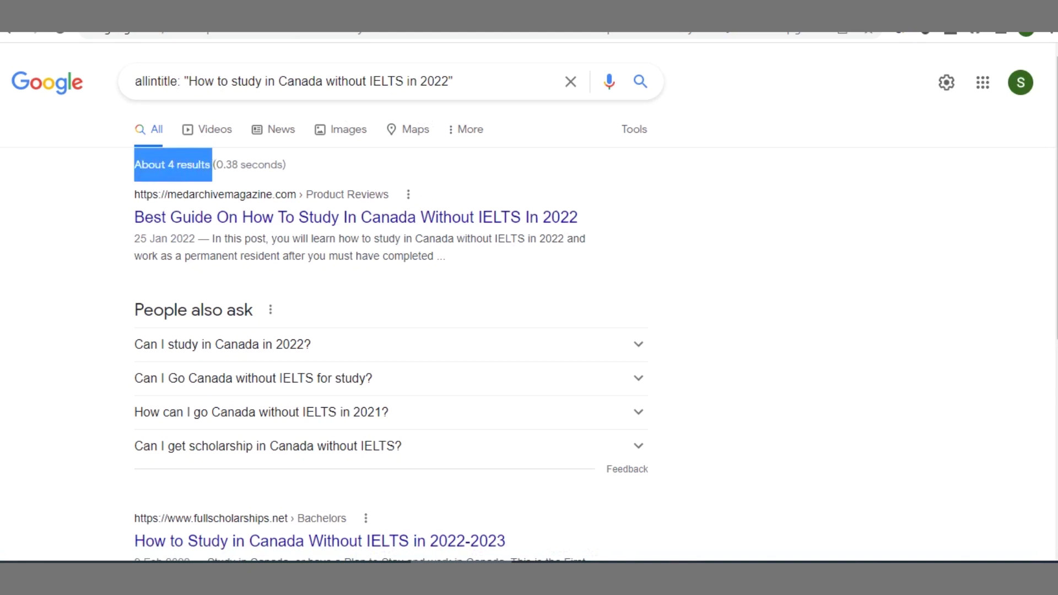
{"action": "scroll", "coordinate": [529, 303], "scroll_direction": "down", "scroll_amount": 6}
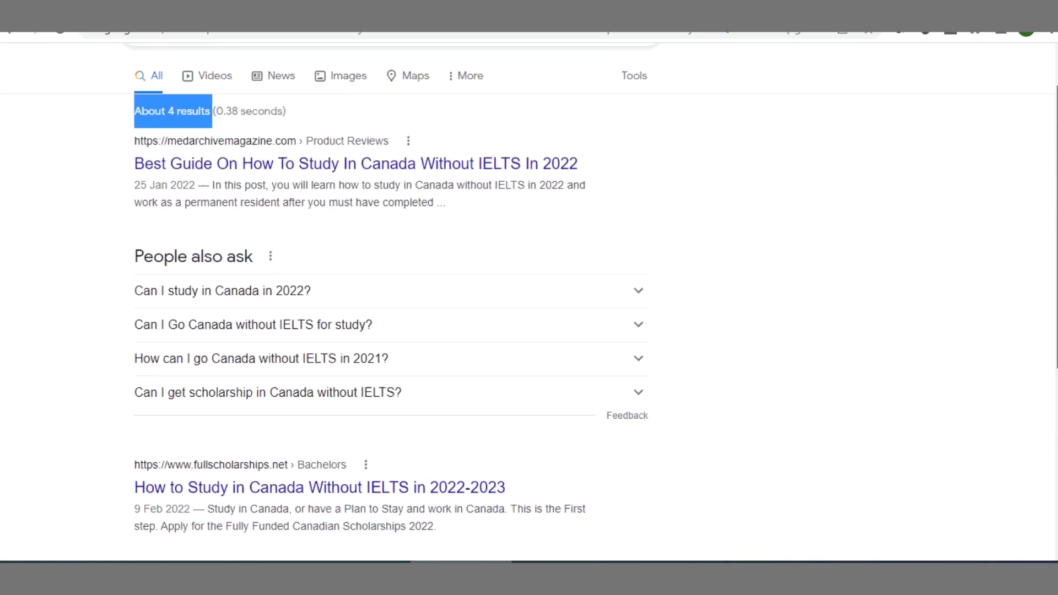
{"action": "scroll", "coordinate": [529, 303], "scroll_direction": "down", "scroll_amount": 1}
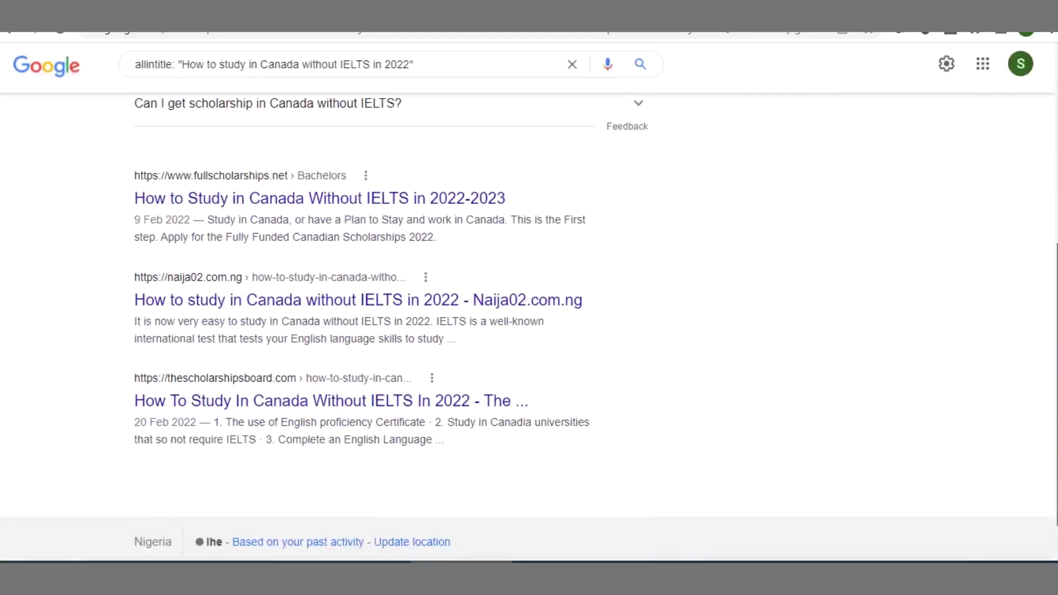
{"action": "scroll", "coordinate": [529, 303], "scroll_direction": "up", "scroll_amount": 5}
{"action": "scroll", "coordinate": [529, 303], "scroll_direction": "up", "scroll_amount": 1}
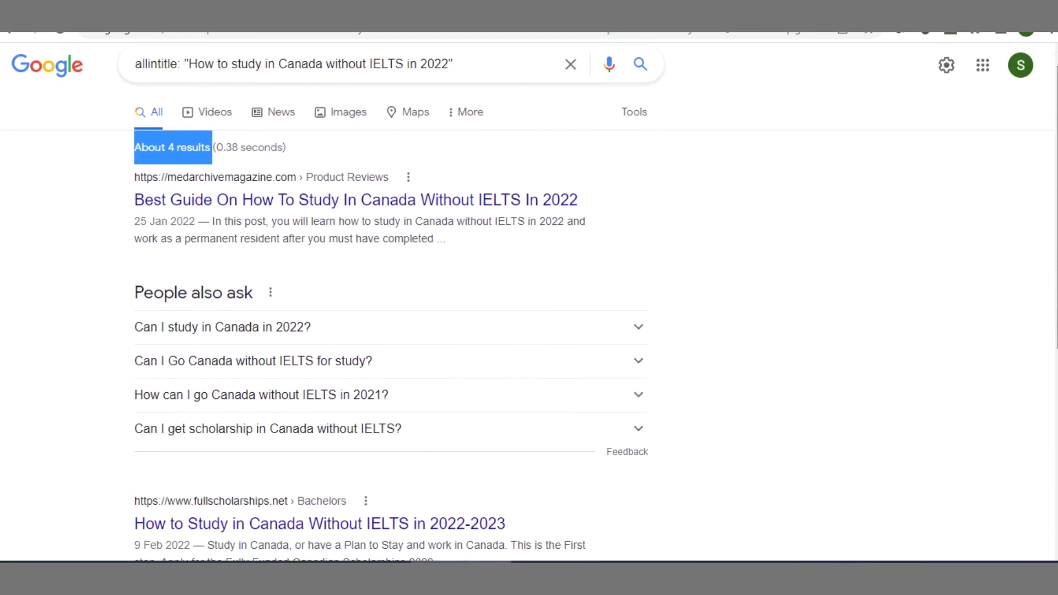
{"action": "scroll", "coordinate": [529, 303], "scroll_direction": "up", "scroll_amount": 1}
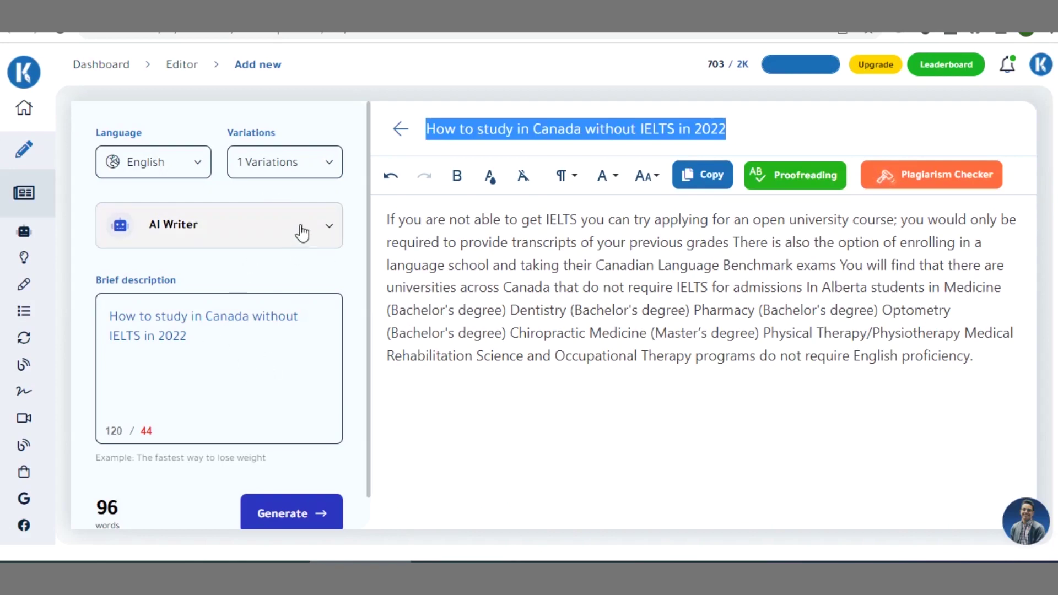
Copy the full 96-word article text to the clipboard and show the AI writing tools list.
{"action": "left_click_drag", "start_coordinate": [1003, 349], "coordinate": [664, 287]}
{"action": "left_click", "coordinate": [718, 190]}
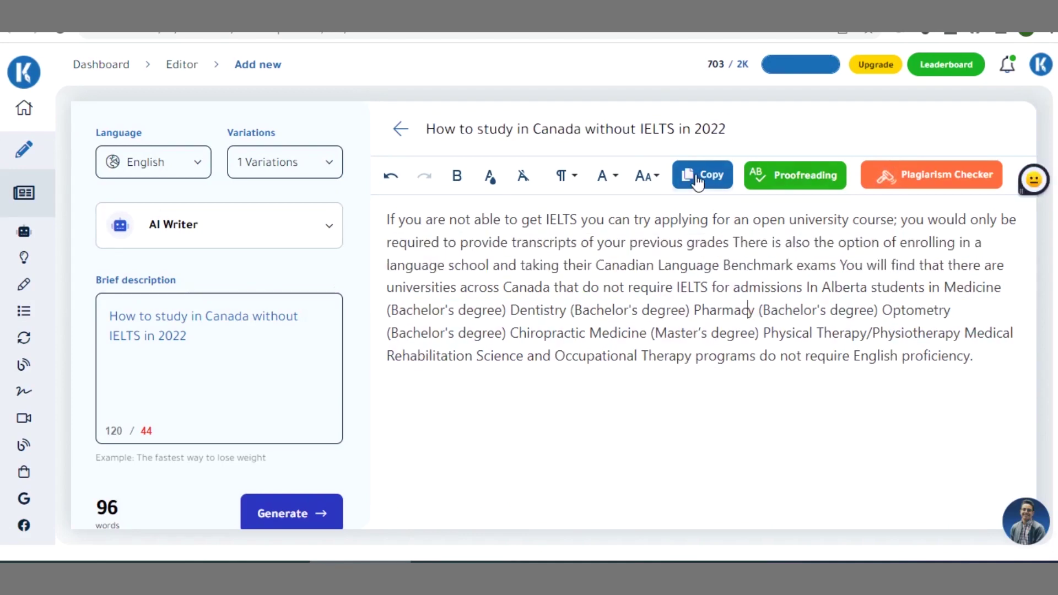
{"action": "left_click", "coordinate": [725, 186]}
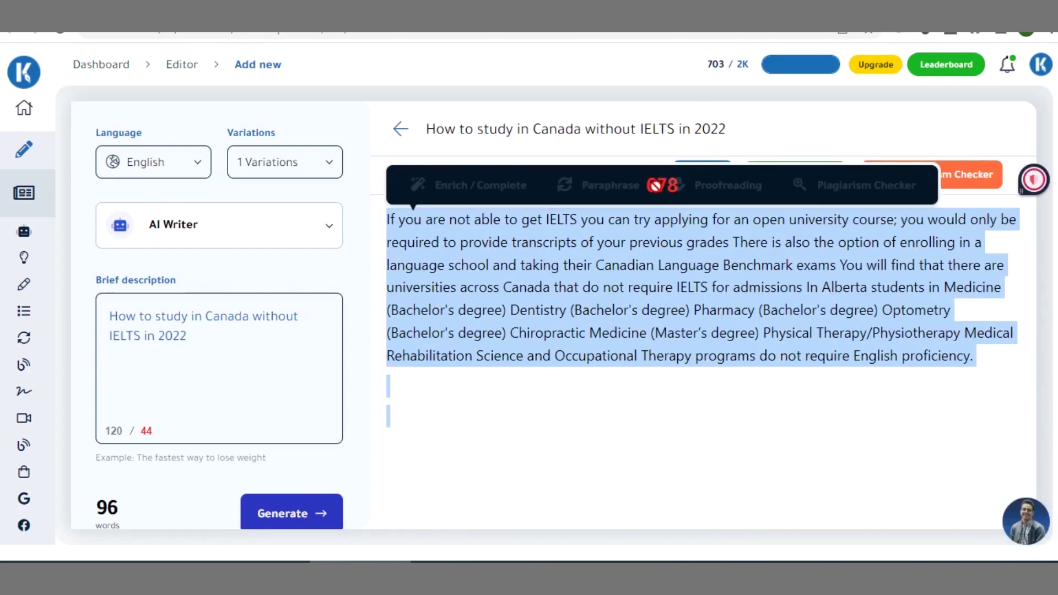
{"action": "left_click", "coordinate": [901, 331]}
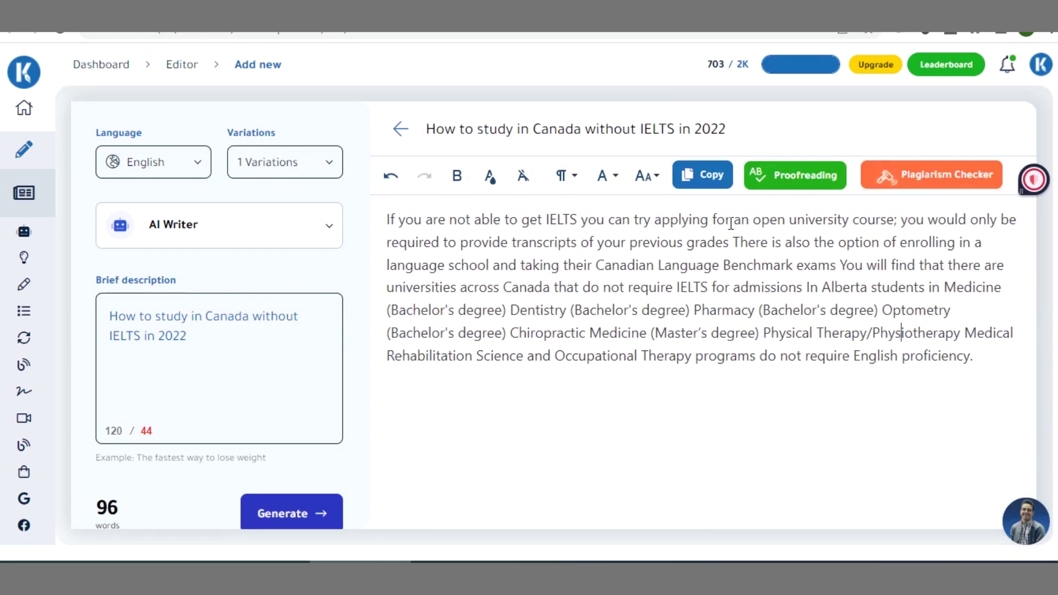
{"action": "left_click", "coordinate": [252, 231]}
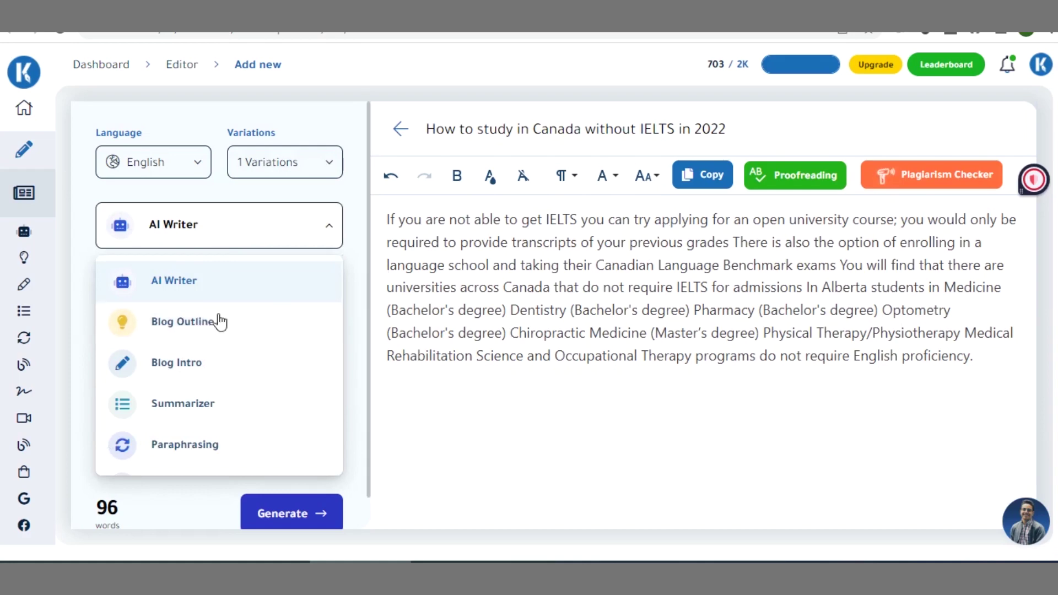
Switch to Blog Outline and enter the topic 'Documents Required for studying in Canadian institutions', fixing typos.
{"action": "left_click", "coordinate": [205, 333]}
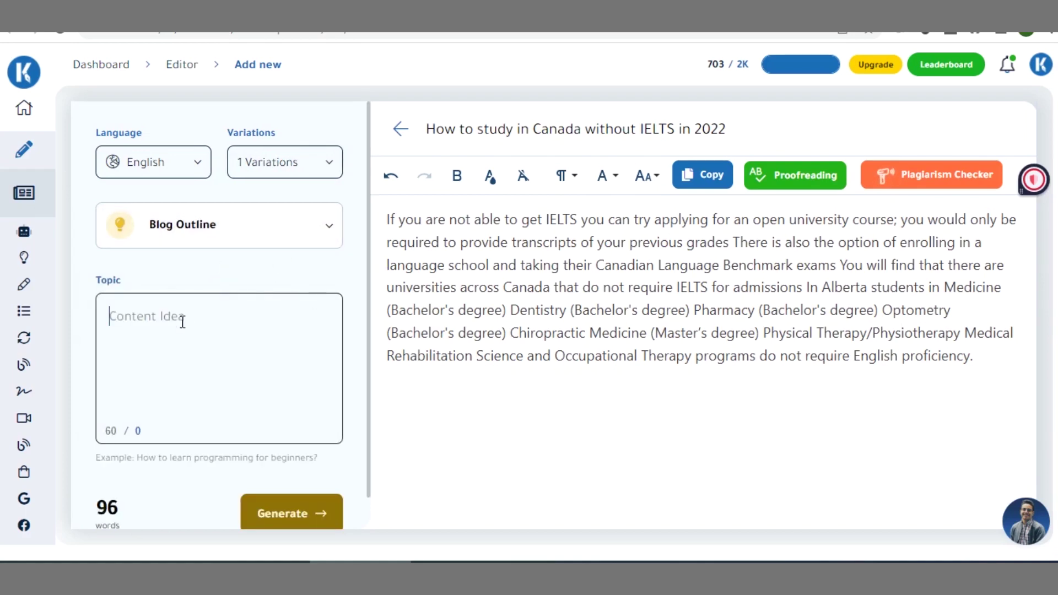
{"action": "type", "text": "Ho"}
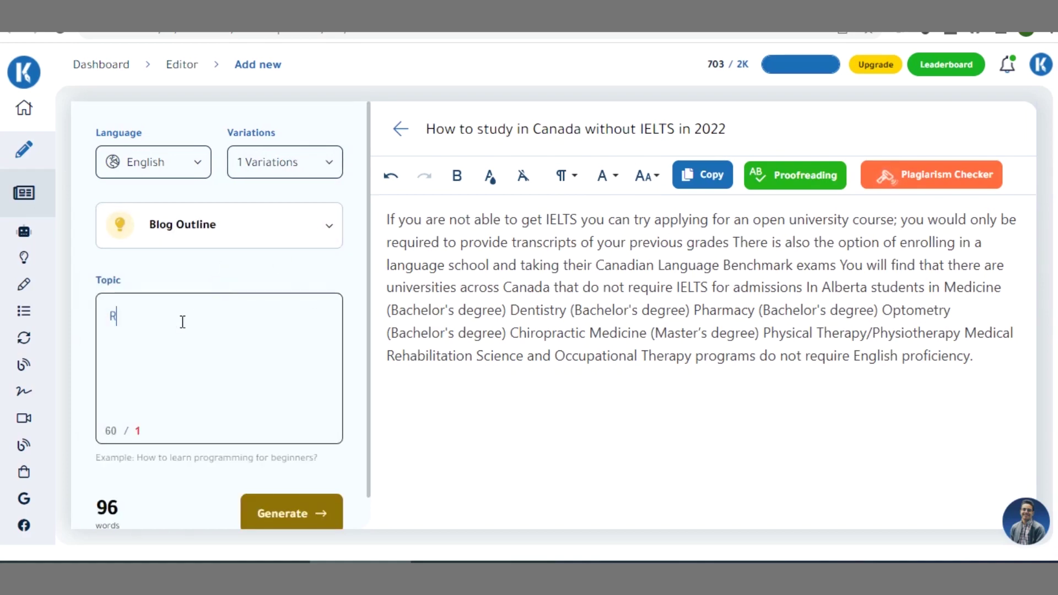
{"action": "key", "text": "BackSpace"}
{"action": "key", "text": "BackSpace"}
{"action": "type", "text": "Do"}
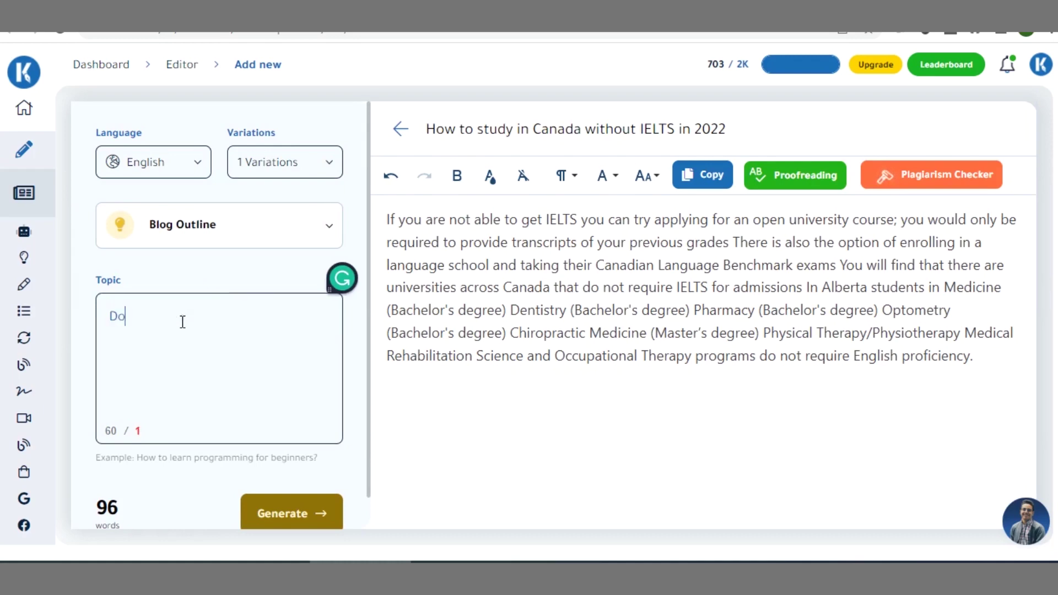
{"action": "type", "text": "cuments Required for studying in can"}
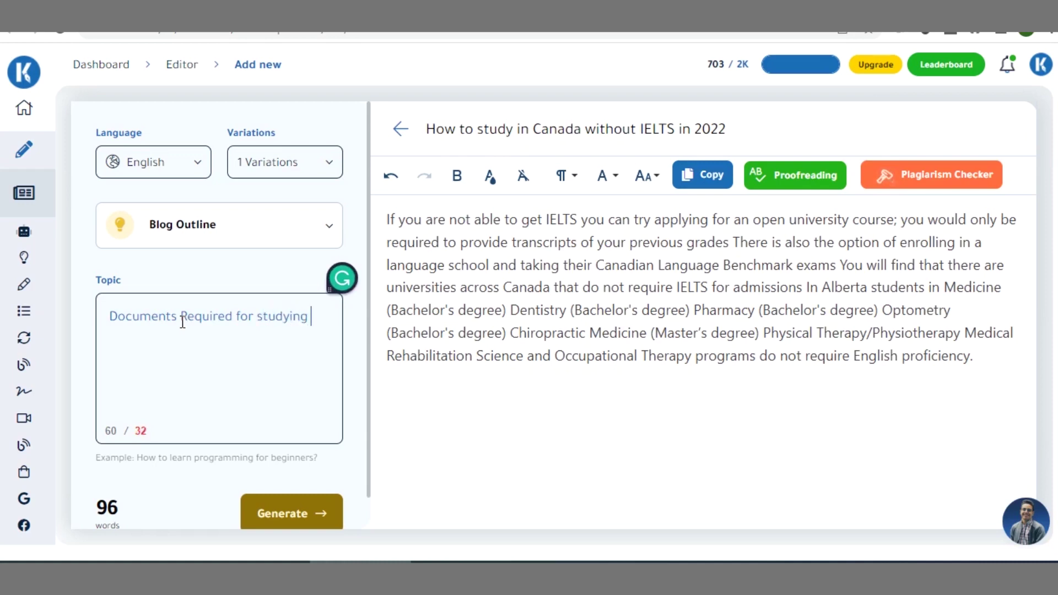
{"action": "type", "text": "adian "}
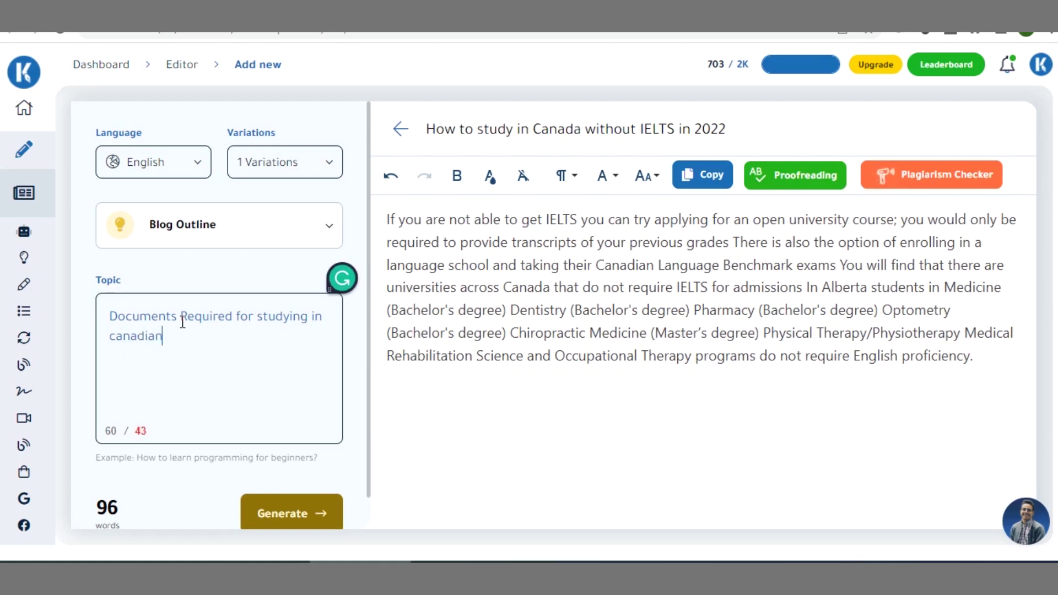
{"action": "type", "text": "inst"}
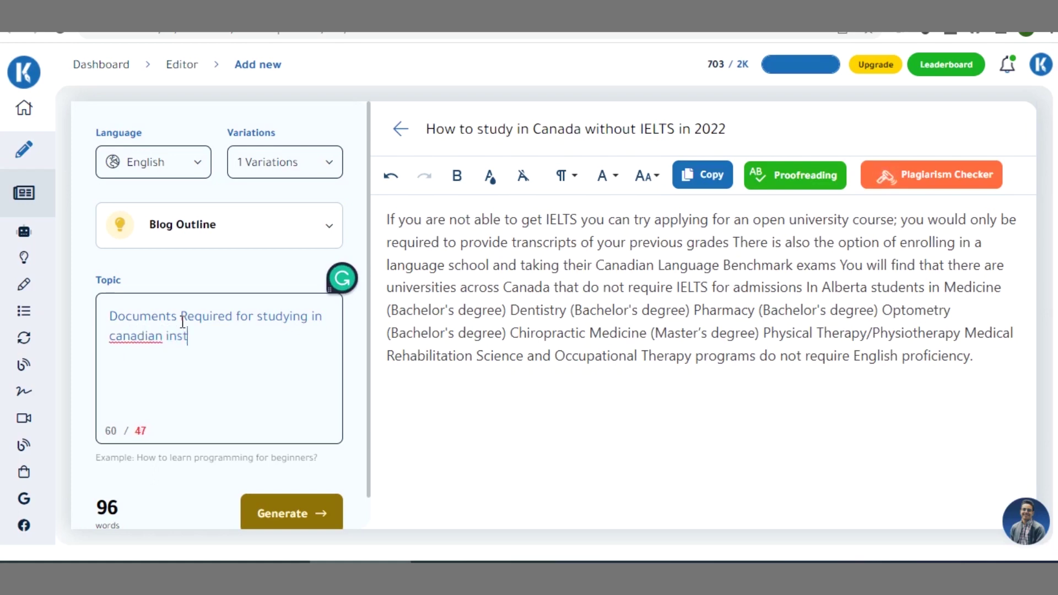
{"action": "type", "text": "itutrions"}
{"action": "key", "text": "Left"}
{"action": "key", "text": "Left"}
{"action": "key", "text": "Left"}
{"action": "key", "text": "BackSpace"}
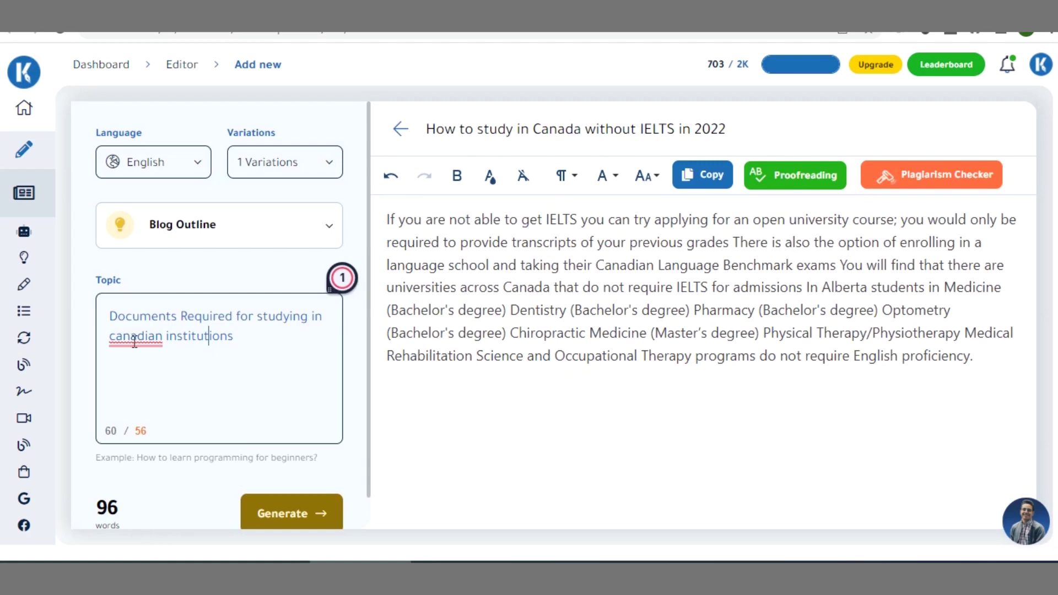
{"action": "left_click", "coordinate": [135, 336]}
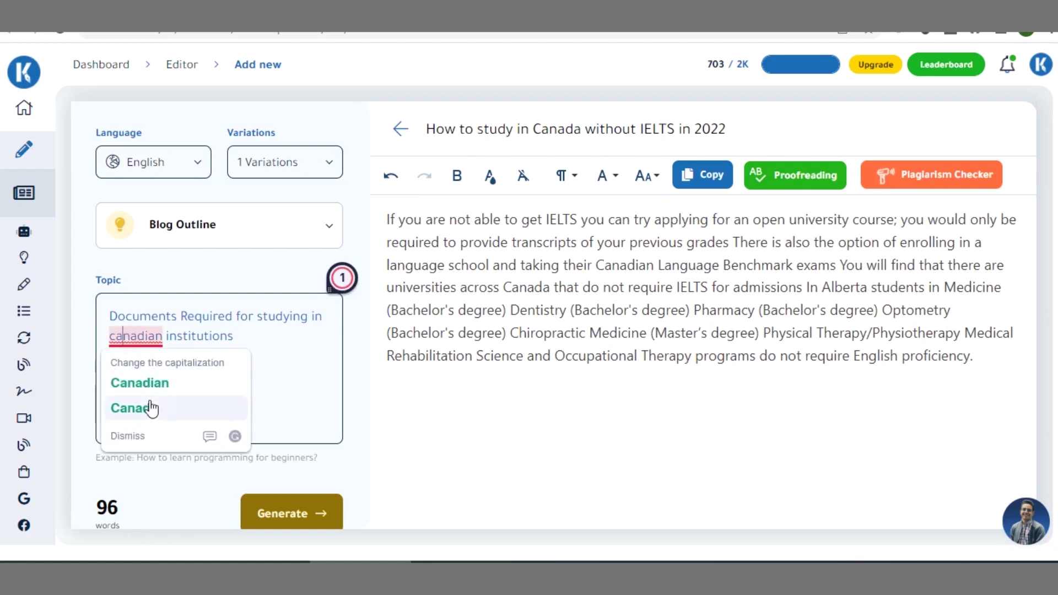
{"action": "key", "text": "Escape"}
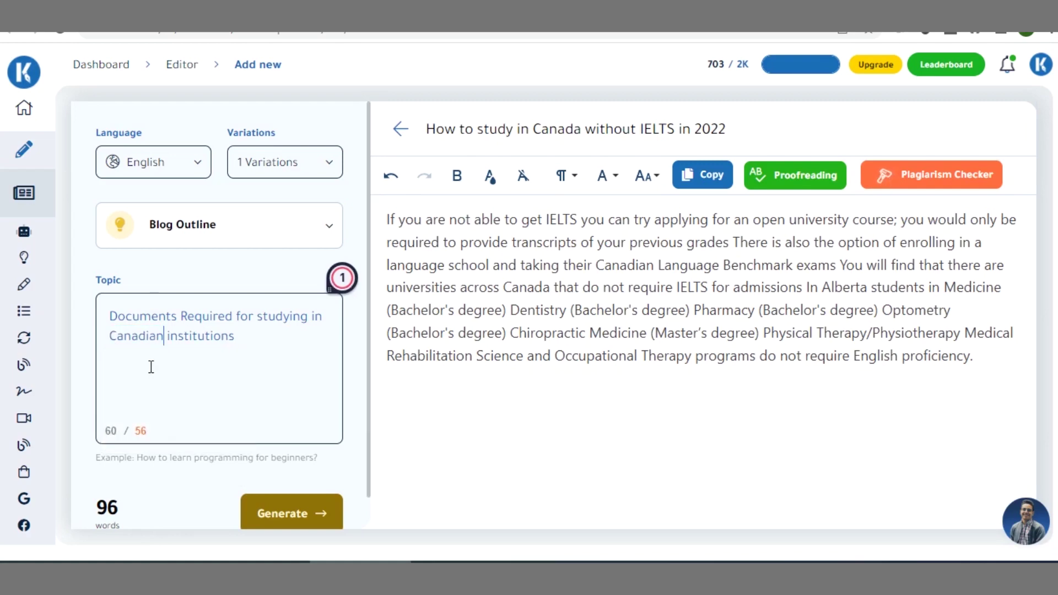
Generate the blog outline on required documents and copy its bold heading.
{"action": "left_click", "coordinate": [296, 518]}
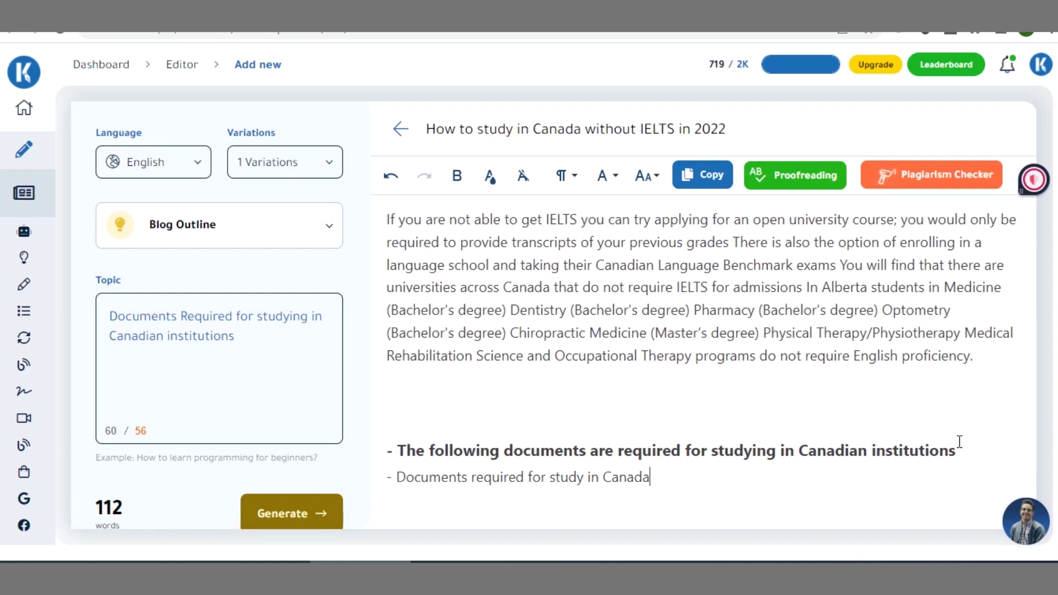
{"action": "triple_click", "coordinate": [673, 466]}
{"action": "left_click_drag", "start_coordinate": [563, 452], "coordinate": [398, 445]}
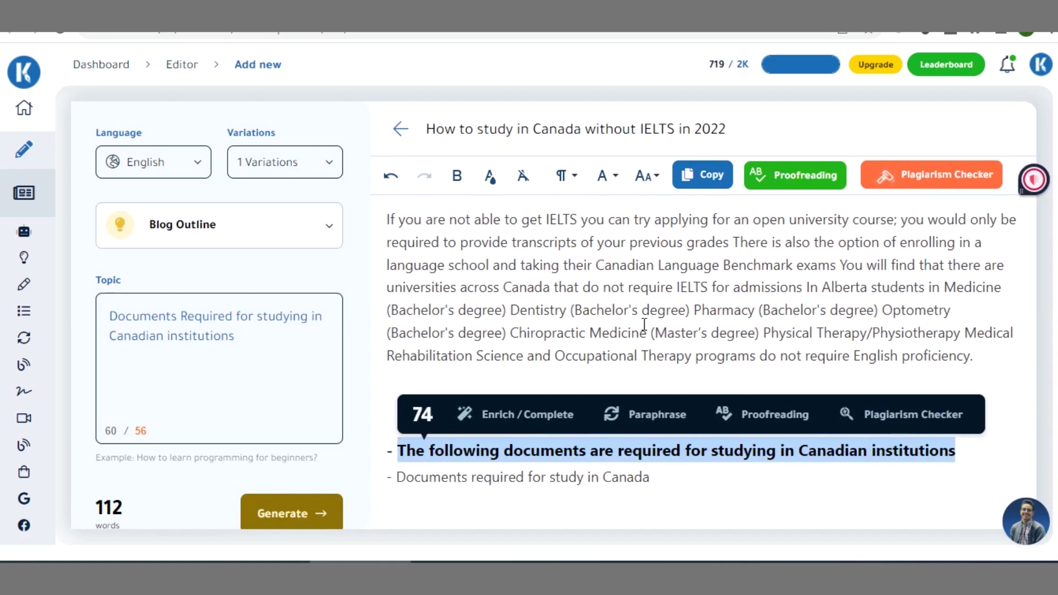
{"action": "right_click", "coordinate": [596, 450]}
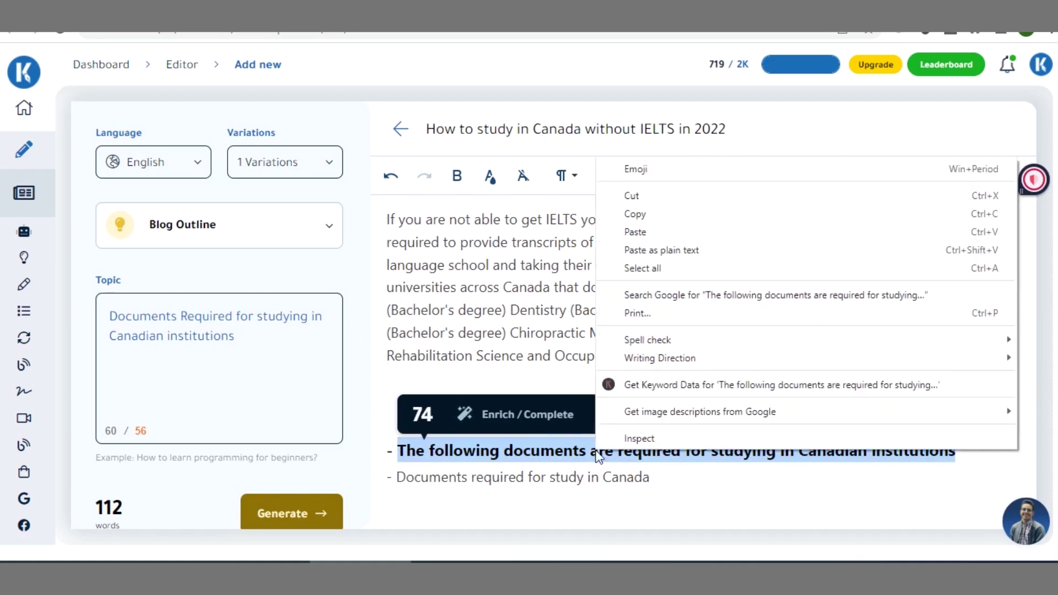
{"action": "left_click", "coordinate": [707, 213]}
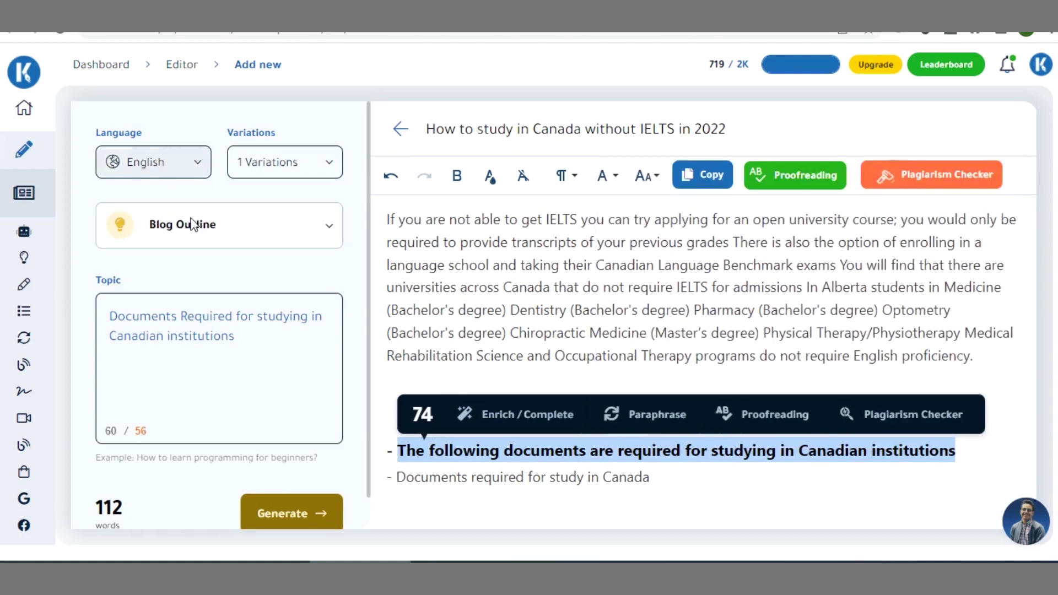
{"action": "left_click", "coordinate": [194, 233]}
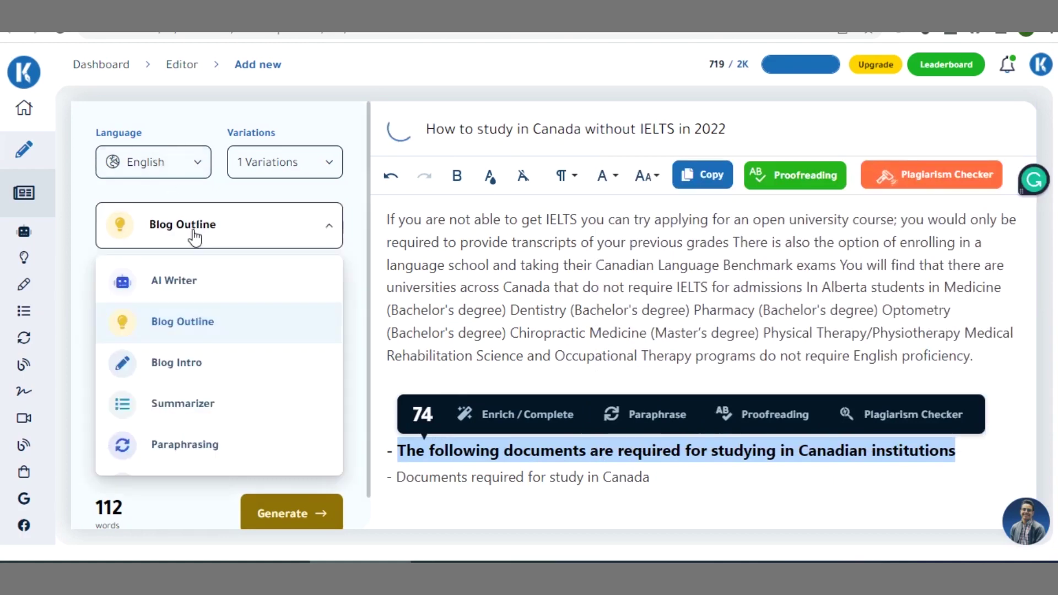
In AI Writer, paste the documents-required heading as the brief description, with 1 variation.
{"action": "left_click", "coordinate": [171, 285]}
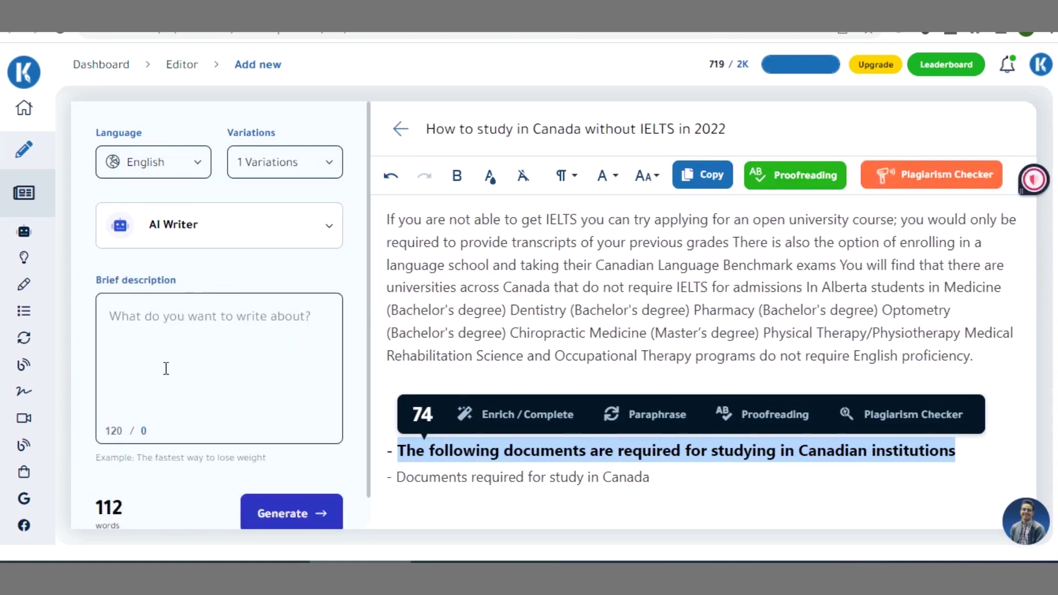
{"action": "left_click", "coordinate": [166, 368]}
{"action": "key", "text": "ctrl+v"}
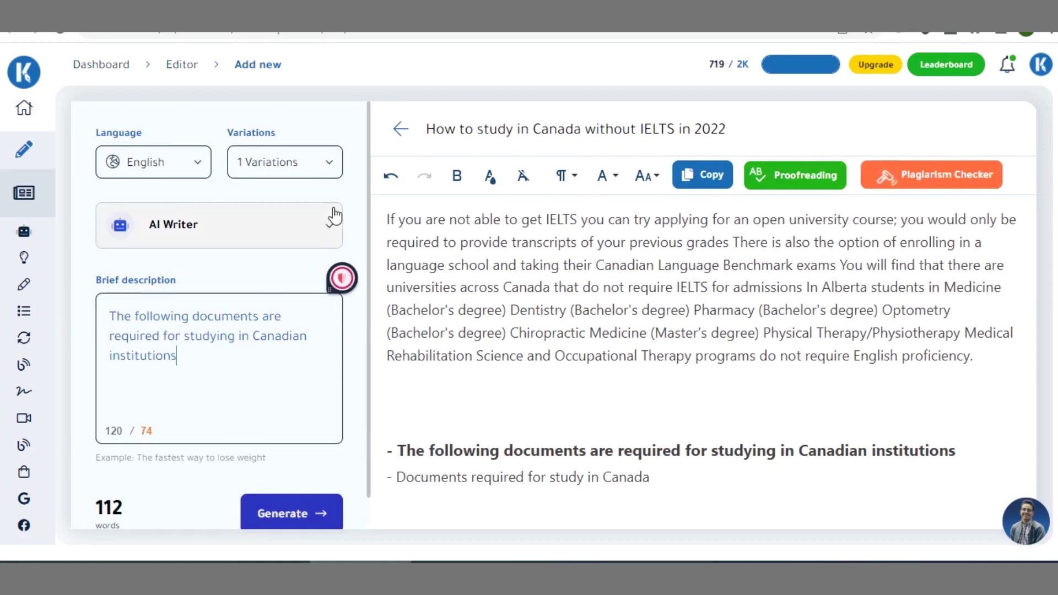
{"action": "left_click", "coordinate": [303, 172]}
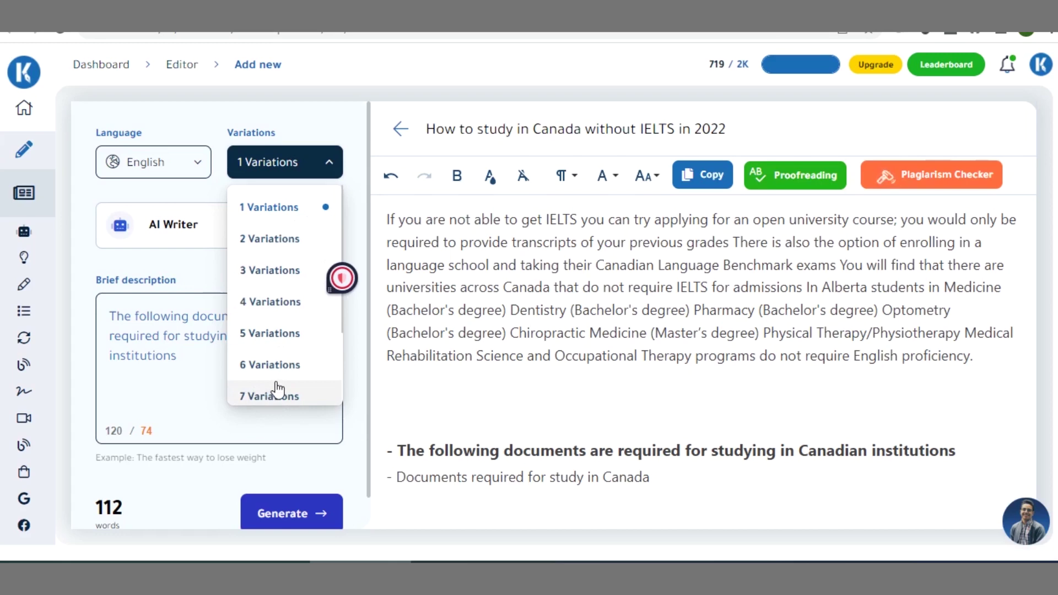
{"action": "left_click", "coordinate": [190, 227]}
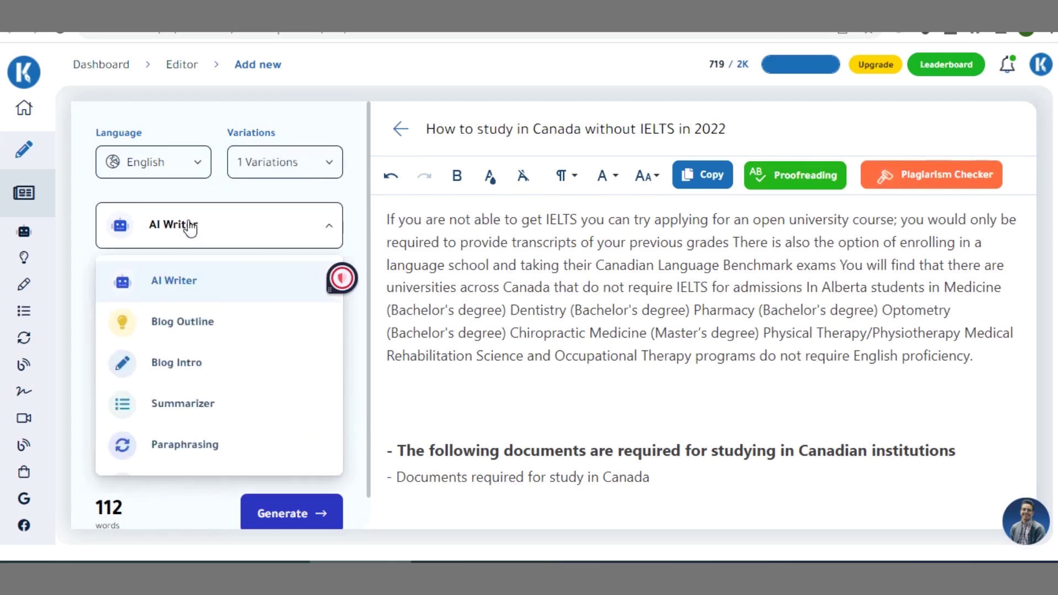
Generate a Blog Intro using the topic 'How to study in Canada without IELTS in 2022'.
{"action": "left_click", "coordinate": [180, 370]}
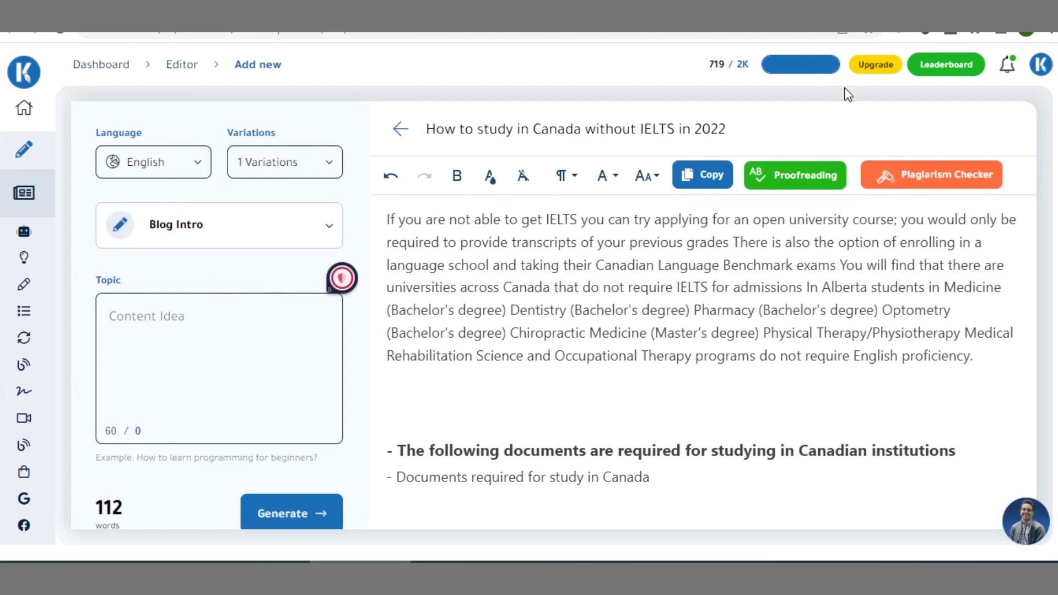
{"action": "left_click_drag", "start_coordinate": [604, 122], "coordinate": [422, 111]}
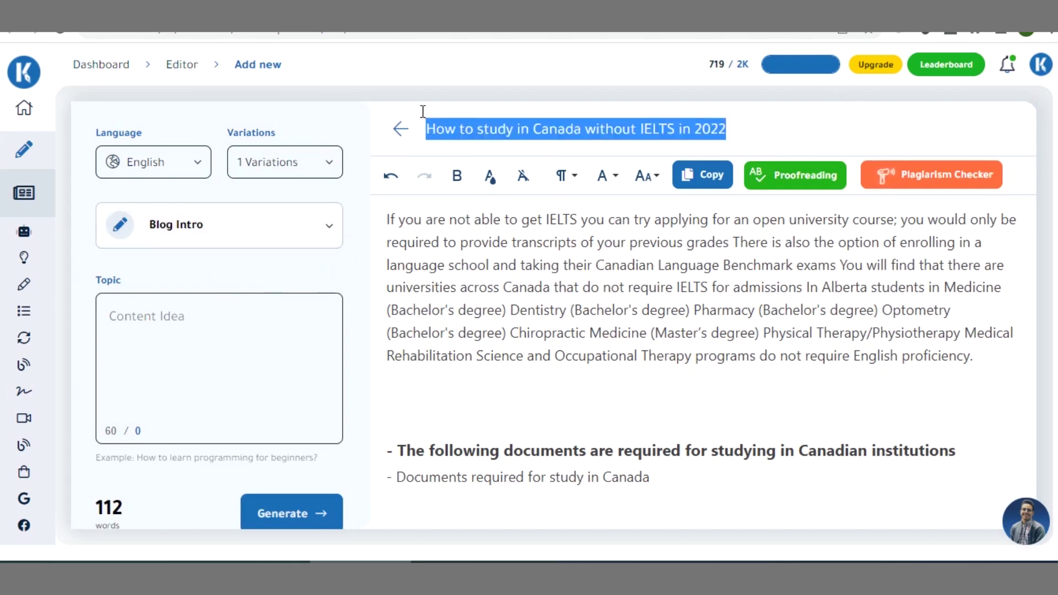
{"action": "key", "text": "ctrl+c"}
{"action": "left_click", "coordinate": [253, 343]}
{"action": "key", "text": "ctrl+v"}
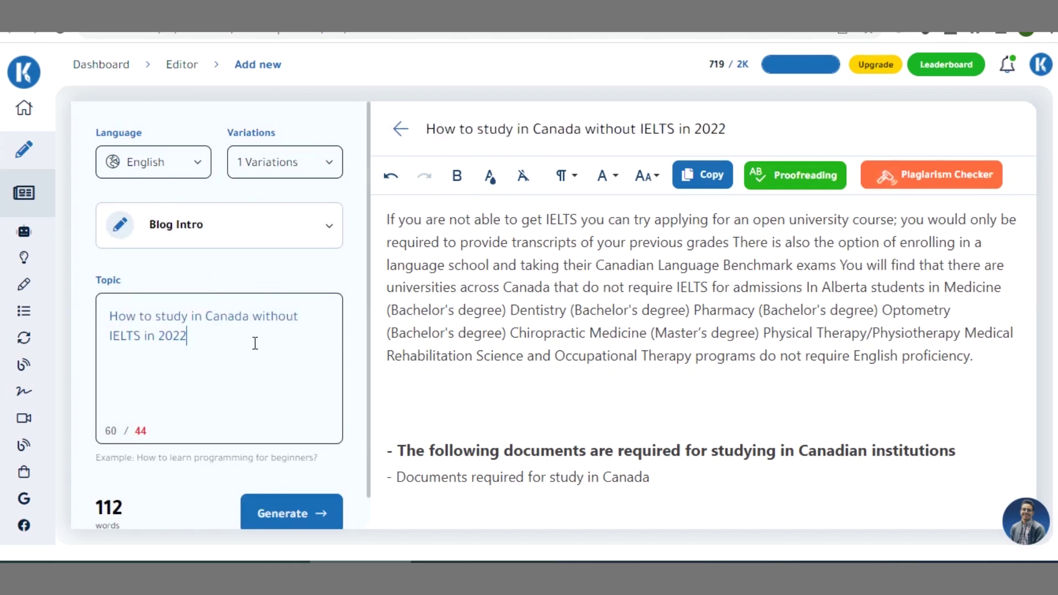
{"action": "left_click", "coordinate": [300, 515]}
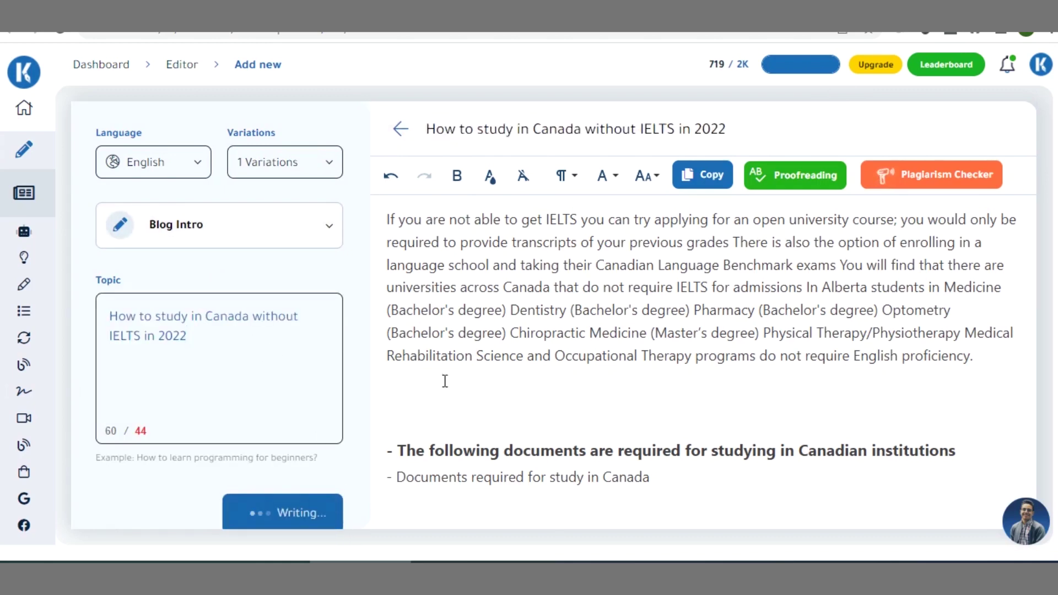